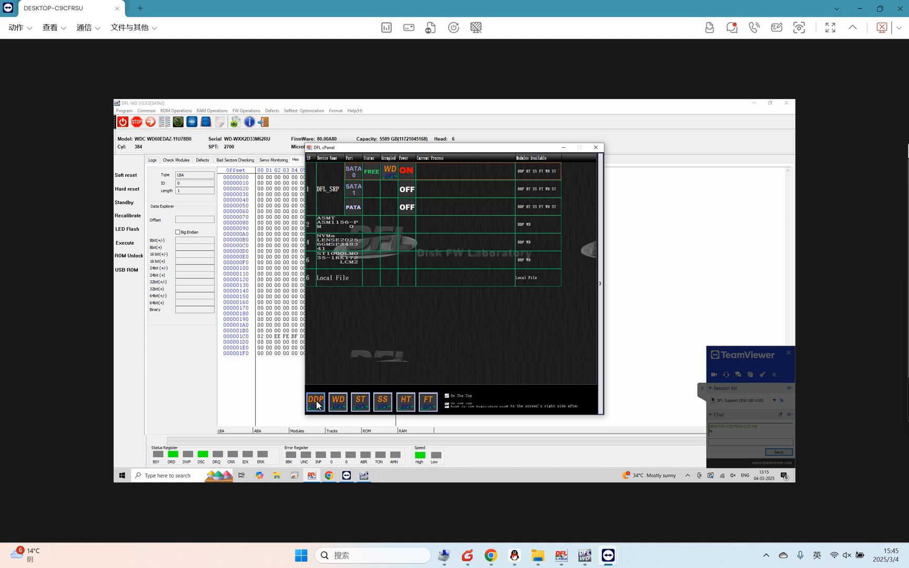
# Step: Minimise the DFL control panel, switch to DFL-DE and get the source drive's ID info in the hex view
pyautogui.click(294, 354)
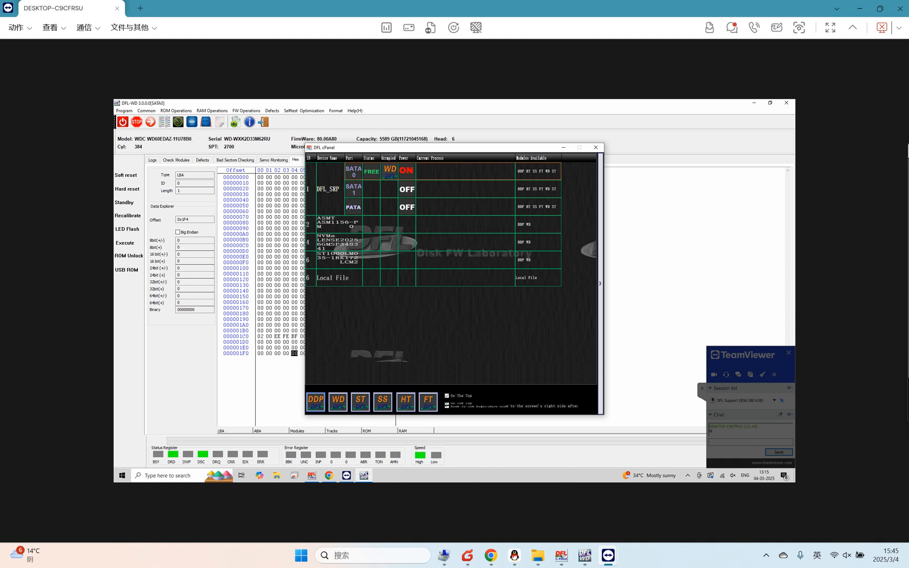
pyautogui.click(563, 147)
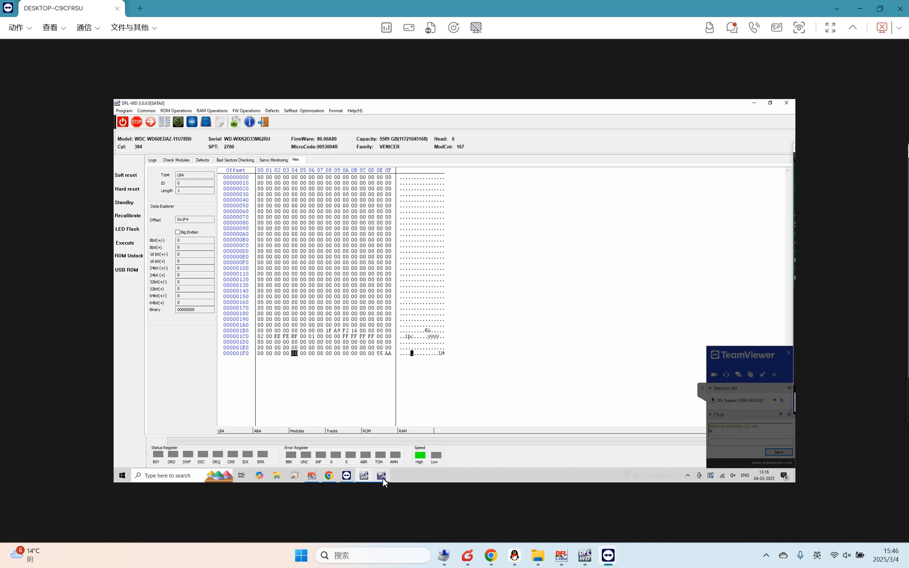
pyautogui.moveTo(384, 481)
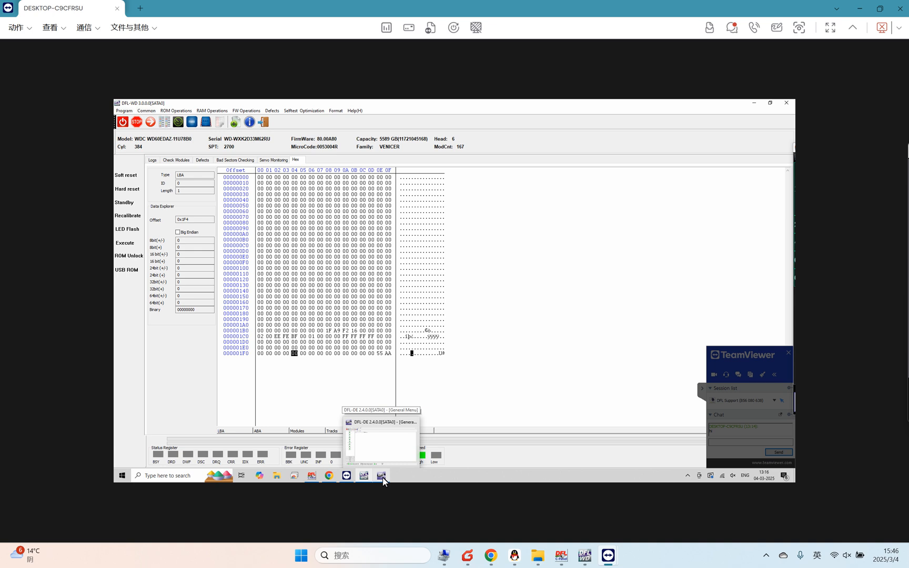
pyautogui.click(383, 480)
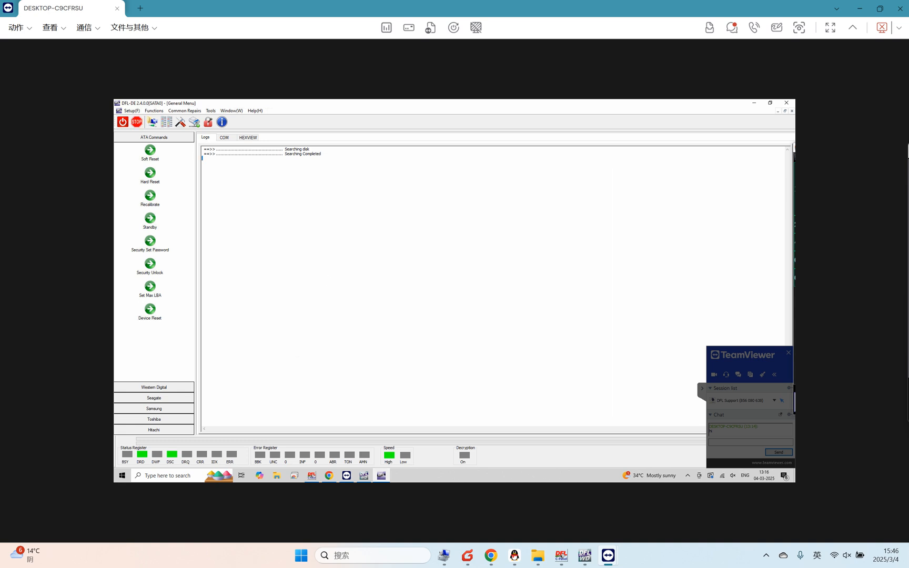
pyautogui.click(254, 139)
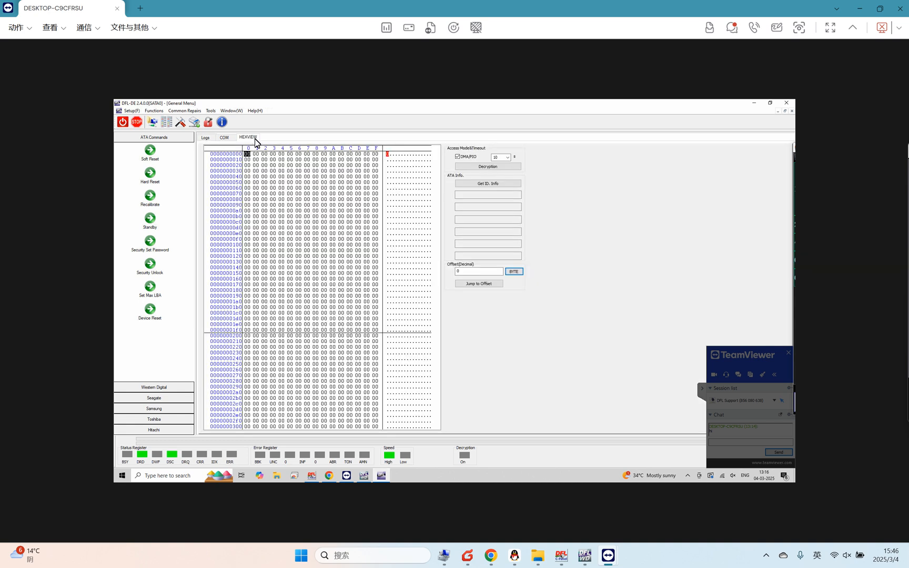
pyautogui.click(485, 184)
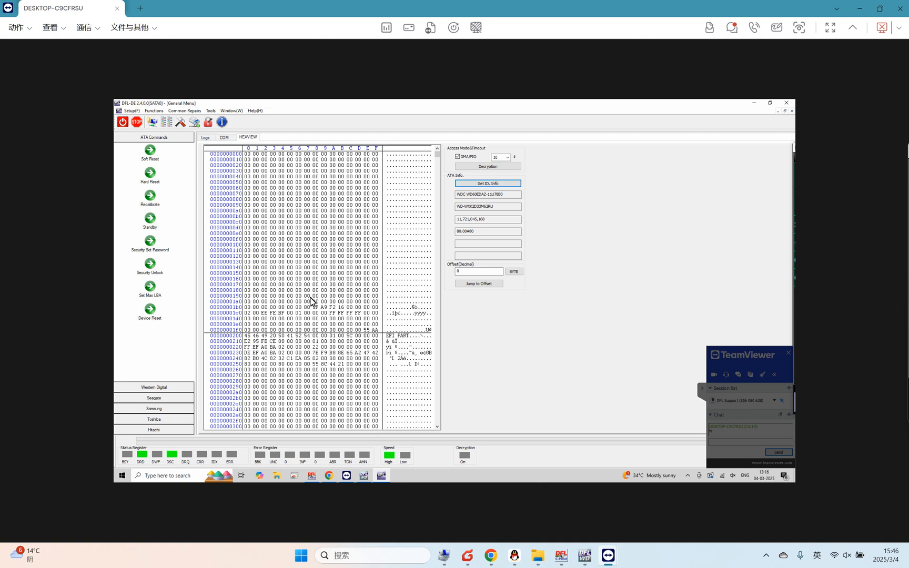
# Step: Create a new file extraction project for the SATA 0 source disk, keeping partition auto-expansion enabled
pyautogui.click(153, 122)
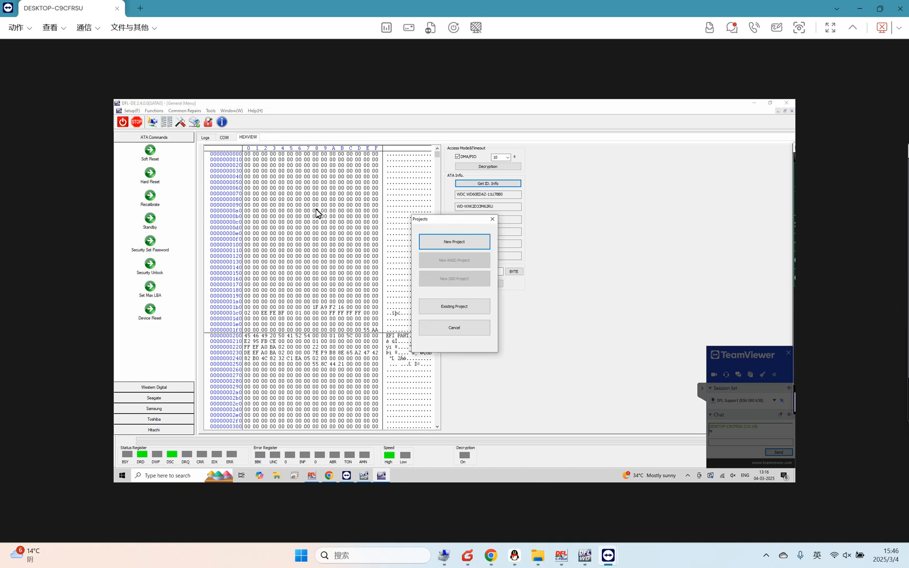
pyautogui.click(454, 242)
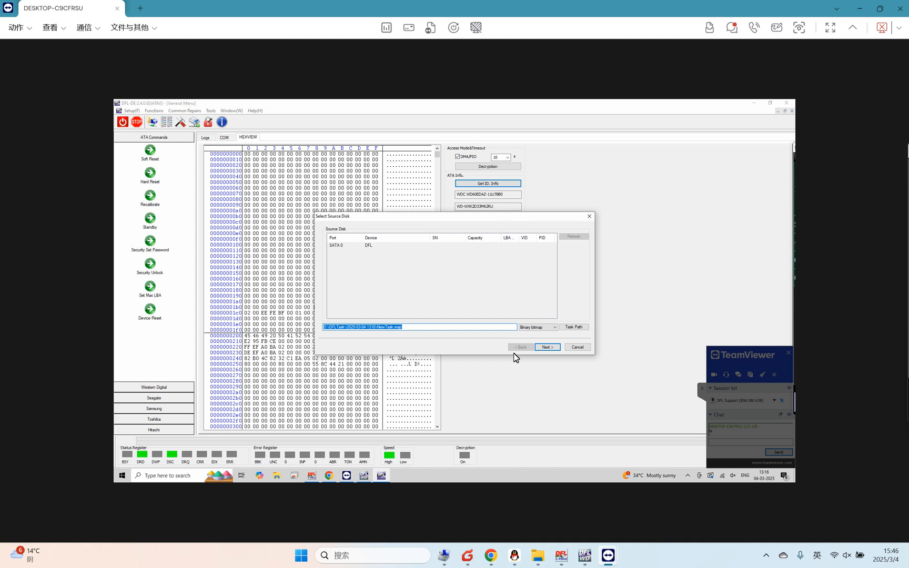
pyautogui.click(540, 348)
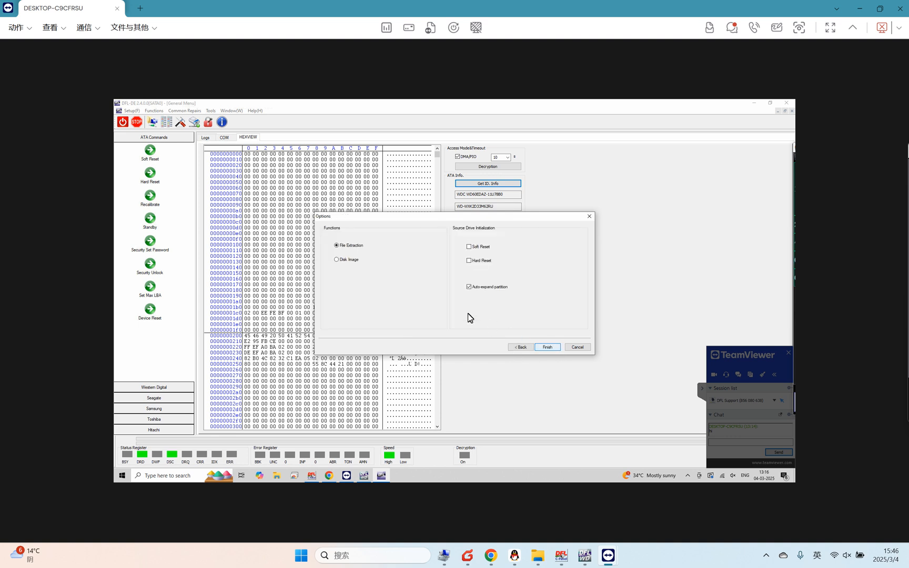
pyautogui.click(546, 347)
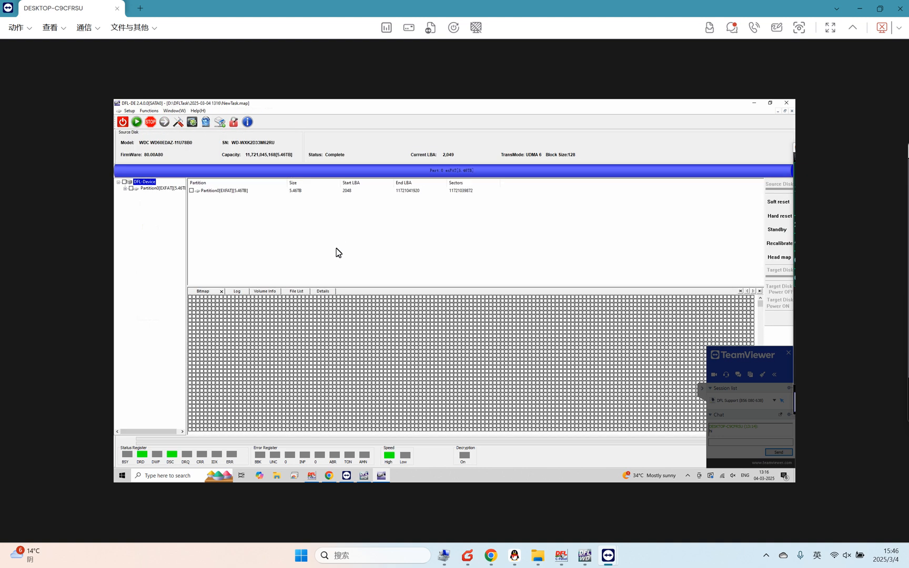
# Step: Widen the directory tree and try to expand the Root folder of the exFAT partition
pyautogui.click(162, 189)
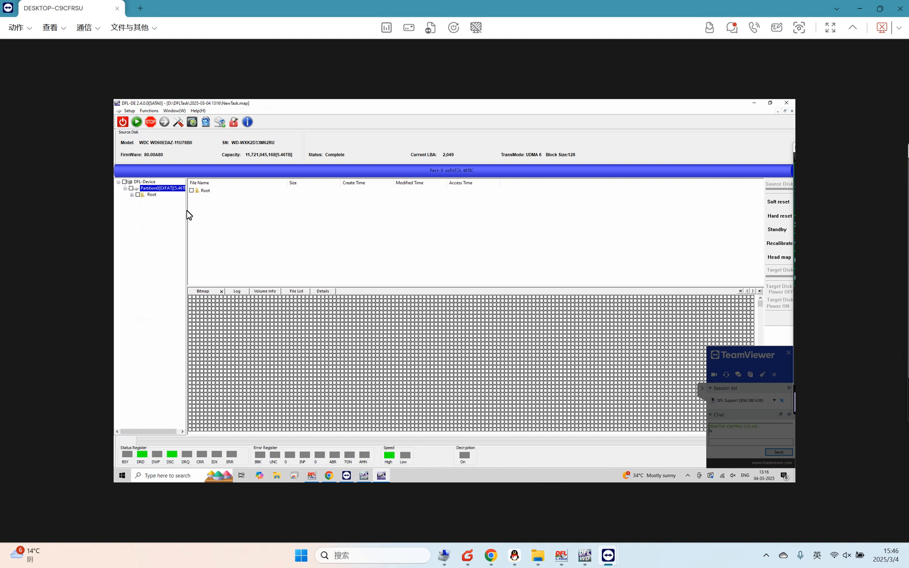
pyautogui.moveTo(186, 215); pyautogui.dragTo(216, 214)
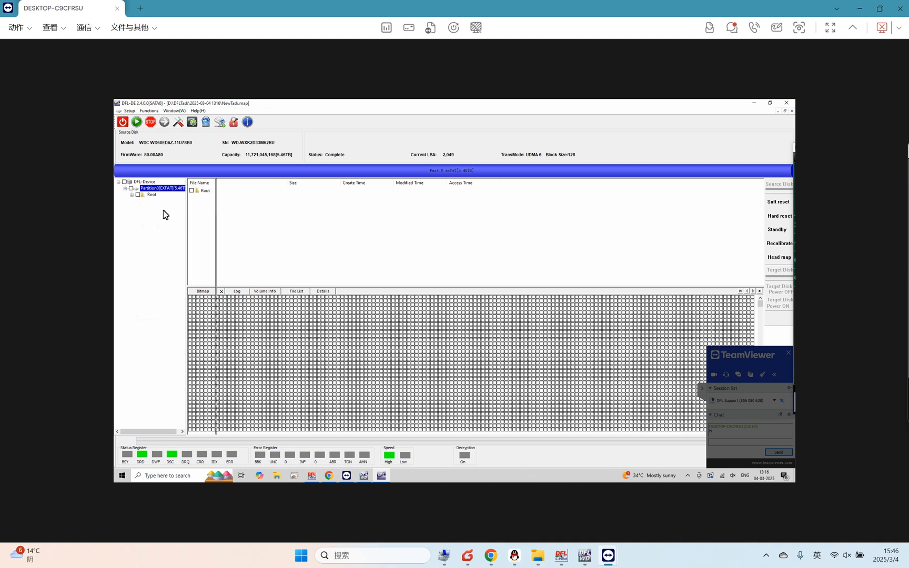
pyautogui.click(150, 195)
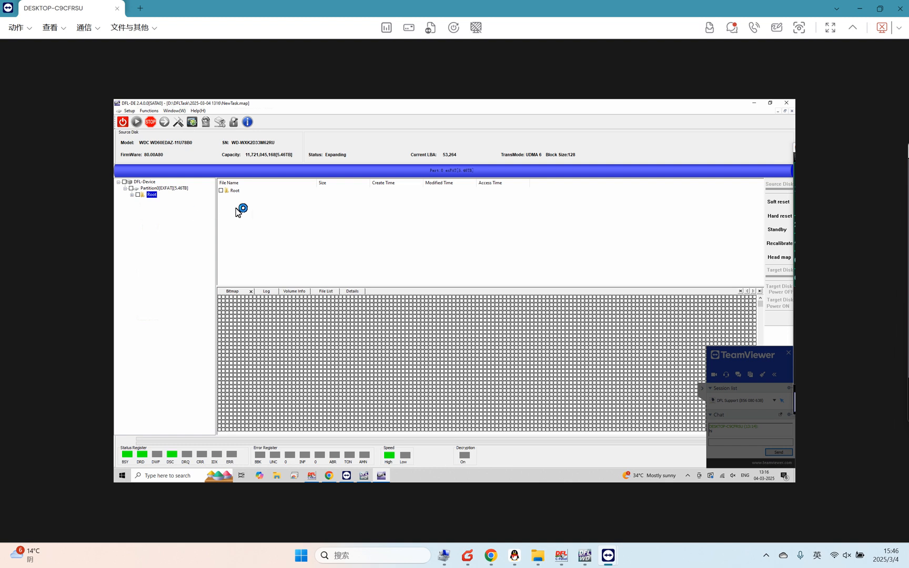
# Step: Check the task log and stop the running expansion of the Root folder
pyautogui.click(271, 293)
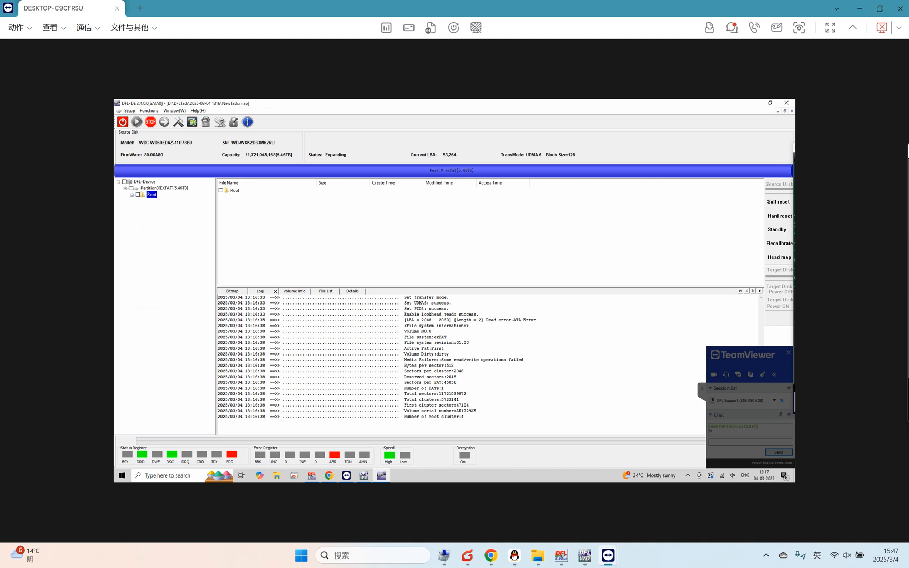
pyautogui.scroll(-1, 484, 418)
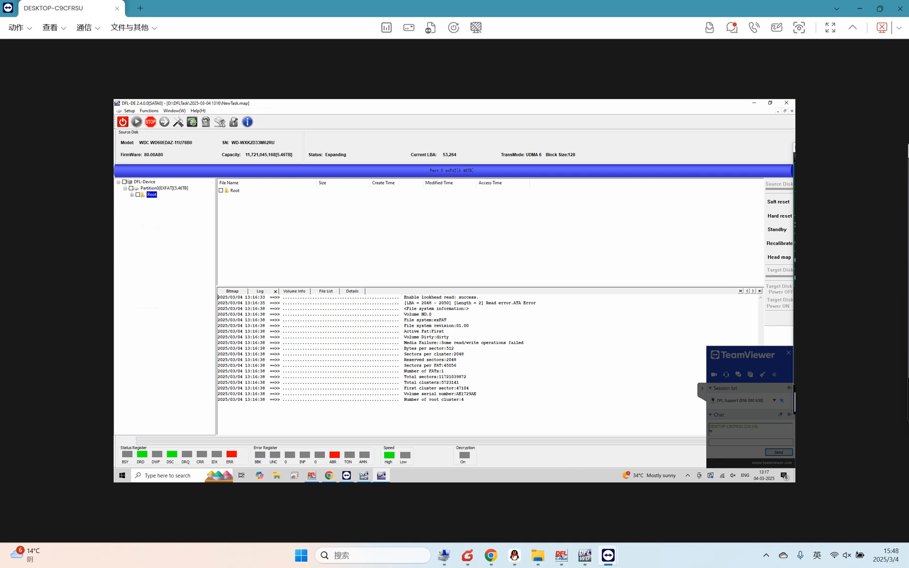
pyautogui.click(150, 123)
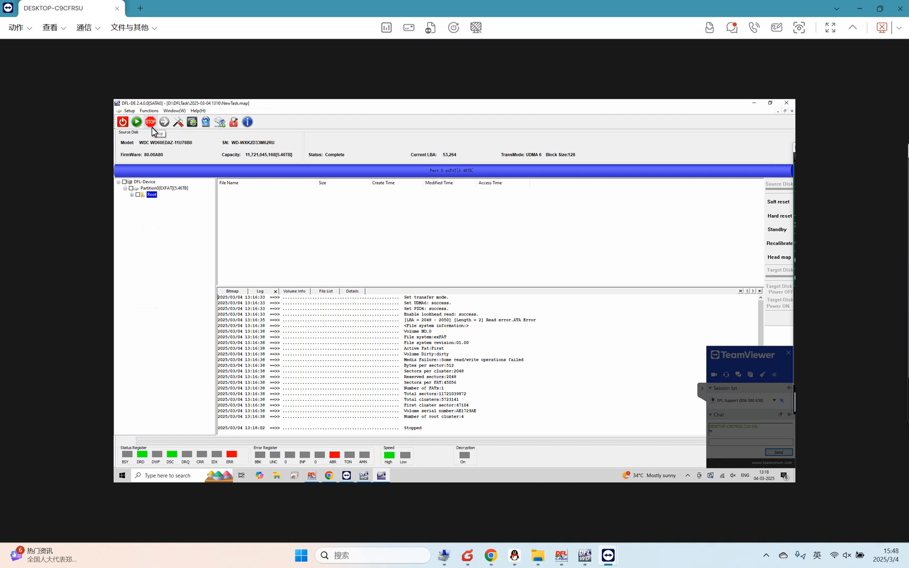
pyautogui.click(159, 188)
pyautogui.rightClick(159, 190)
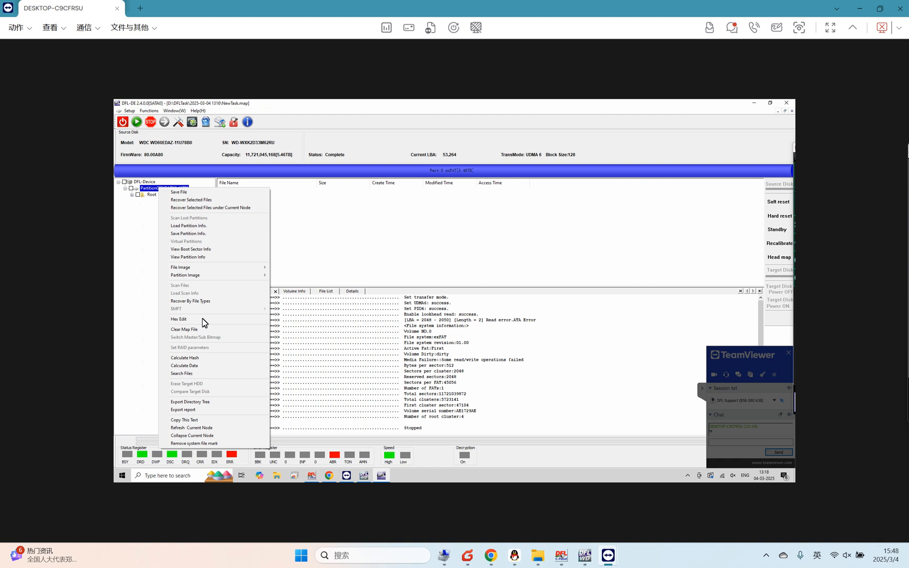
pyautogui.click(152, 205)
pyautogui.click(151, 195)
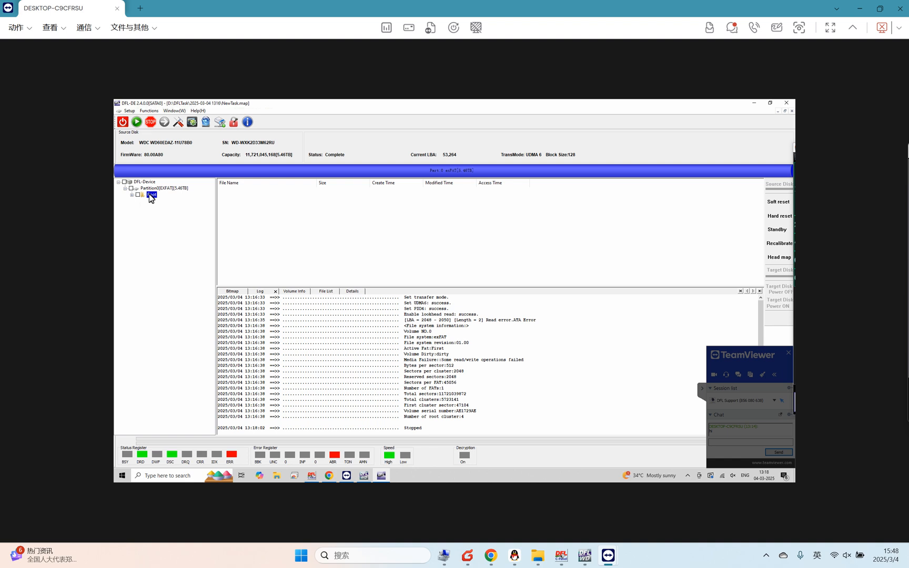
pyautogui.rightClick(150, 197)
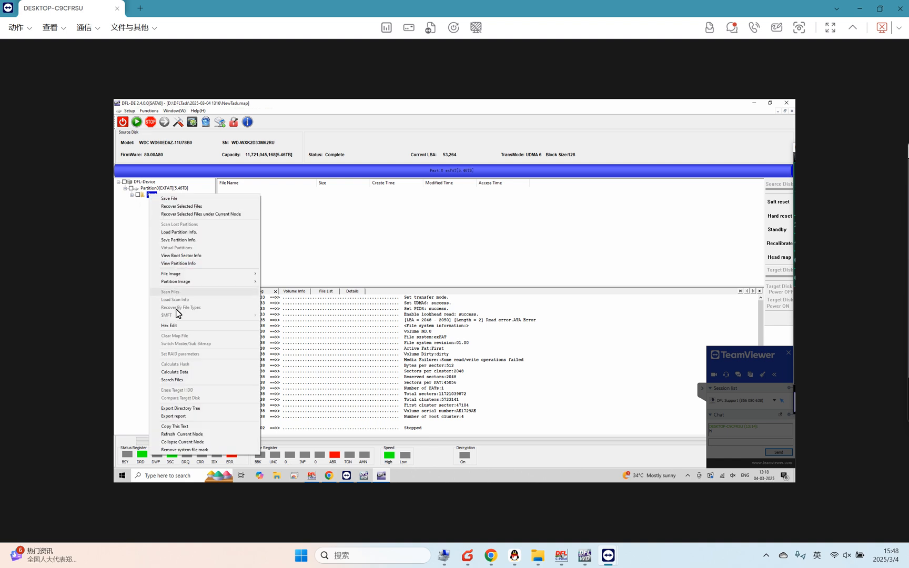
pyautogui.click(135, 250)
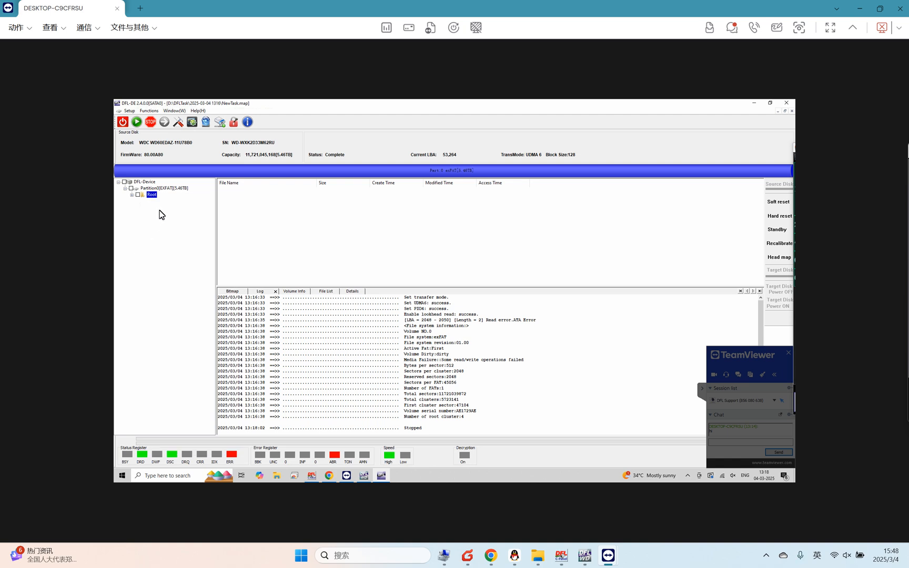
# Step: Open the target disk selection for imaging and send the chat messages "where to set the target disk" and "set up vhd?"
pyautogui.click(205, 123)
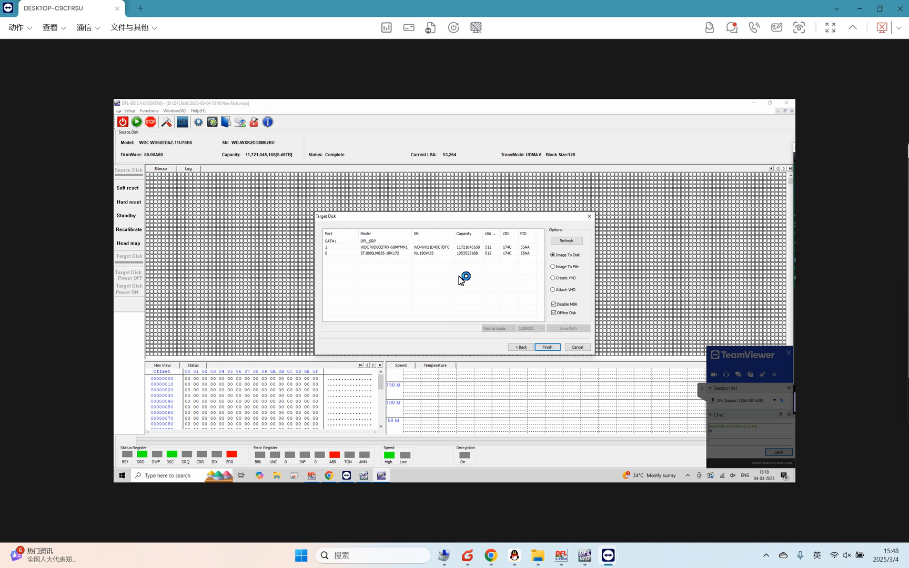
pyautogui.click(732, 27)
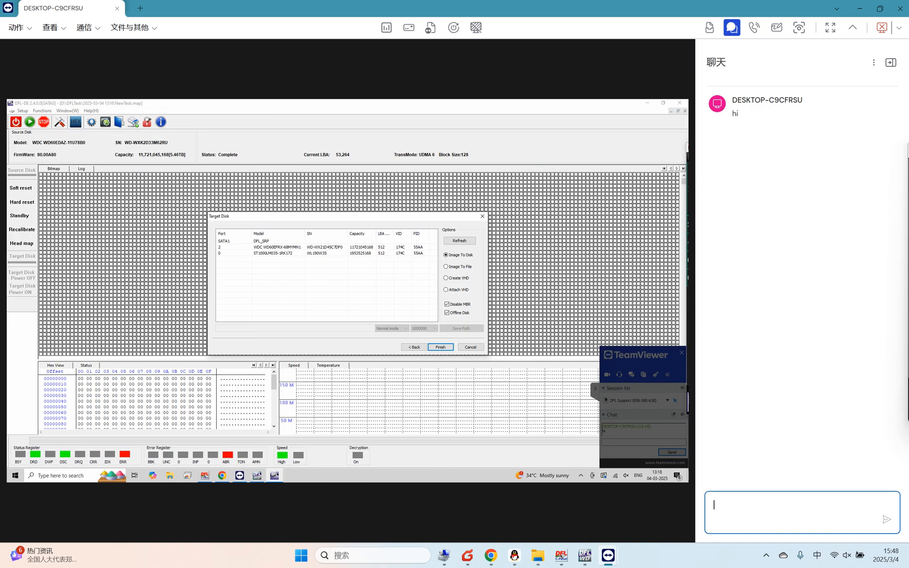
pyautogui.write('where')
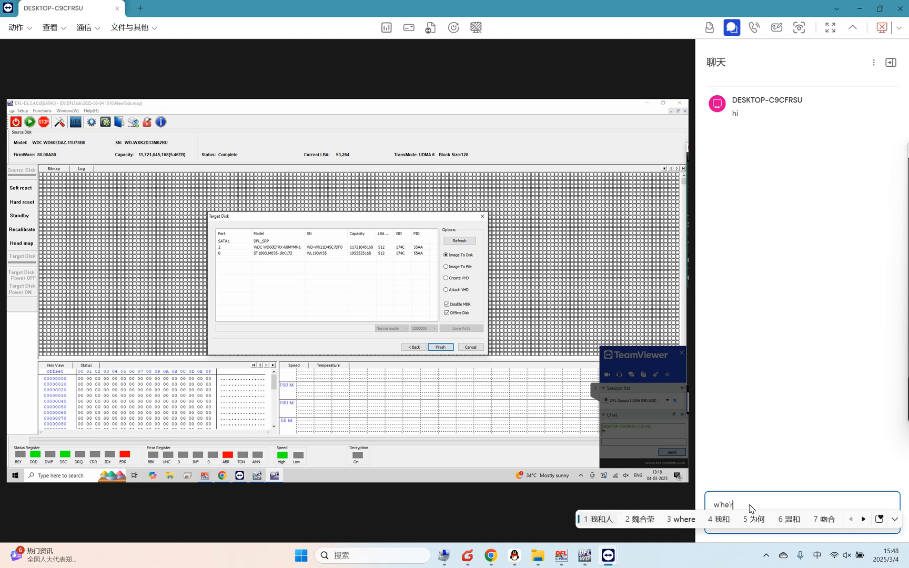
pyautogui.press('shift')
pyautogui.write('to')
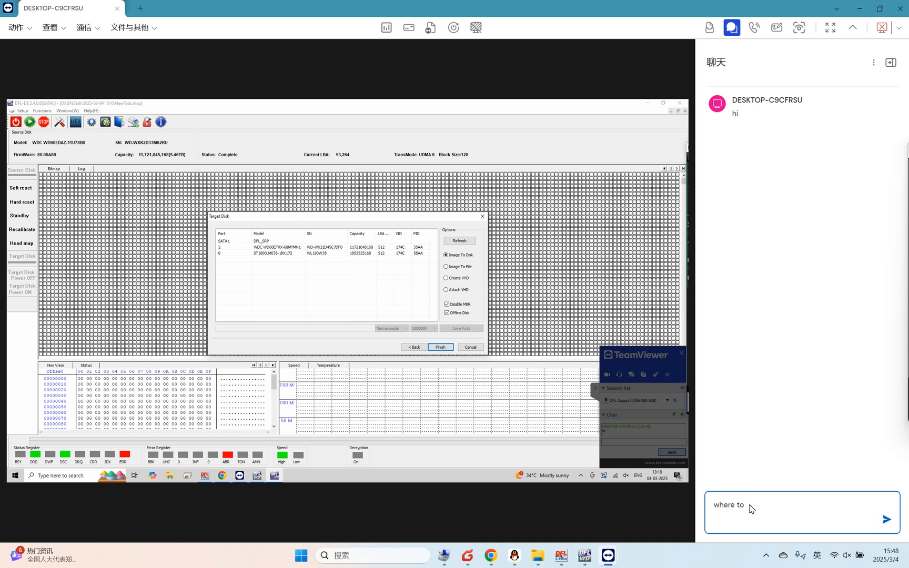
pyautogui.write(' set the target disk')
pyautogui.press('Return')
pyautogui.write('set up vhd')
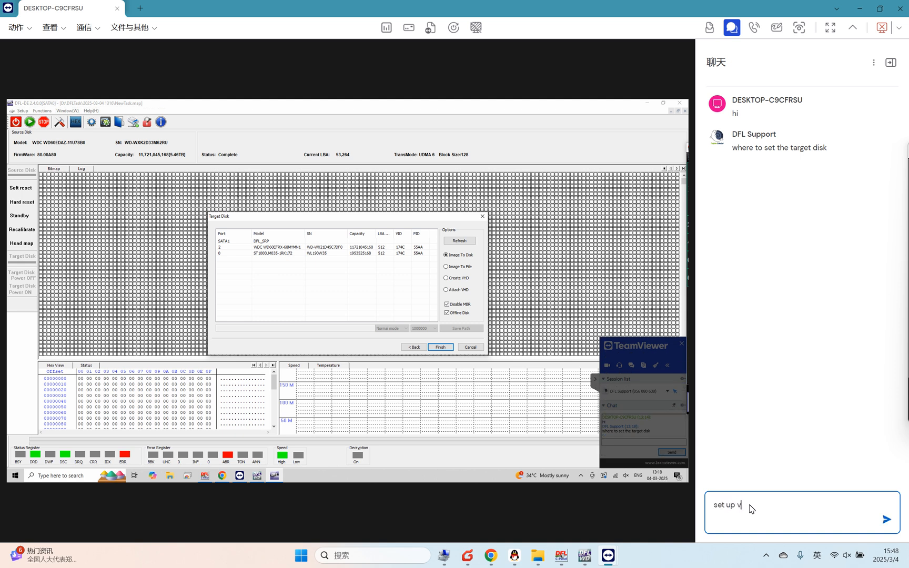
pyautogui.write('?')
pyautogui.press('Return')
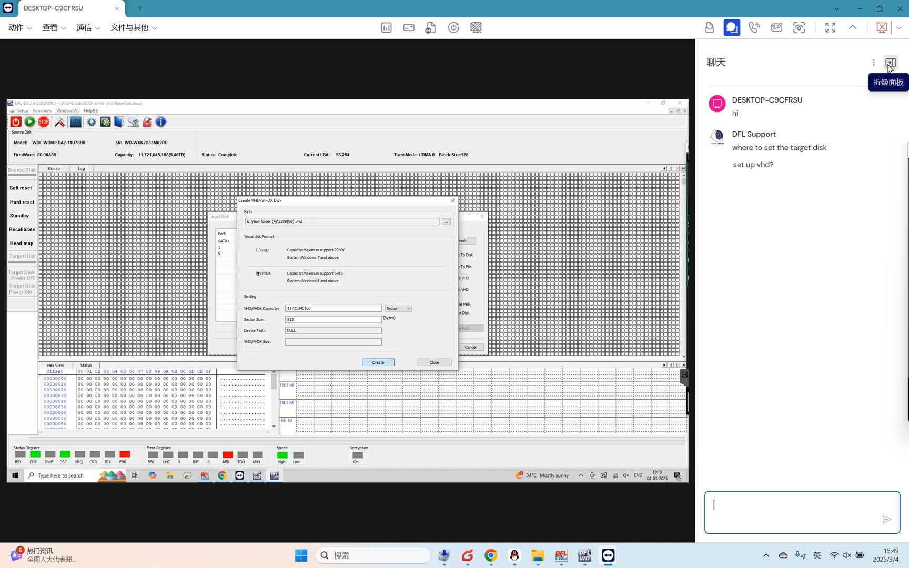
# Step: Finish creating the VHDX virtual disk and set it as the target disk for the image
pyautogui.click(371, 298)
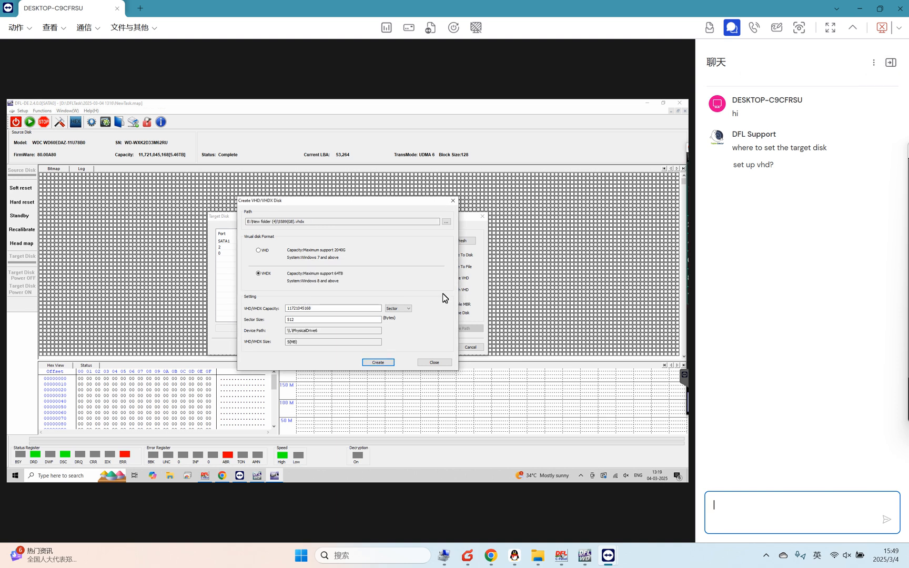
pyautogui.click(434, 364)
pyautogui.click(292, 247)
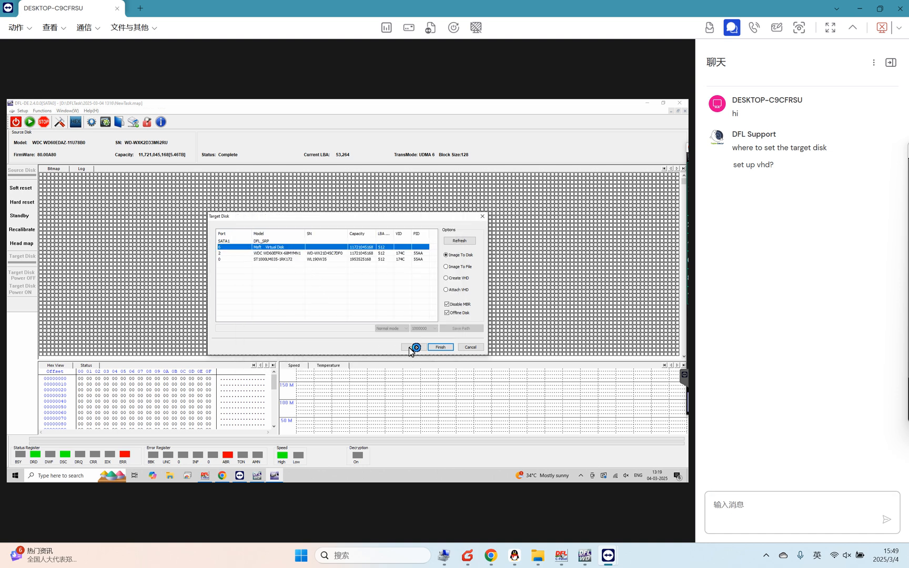
pyautogui.click(442, 348)
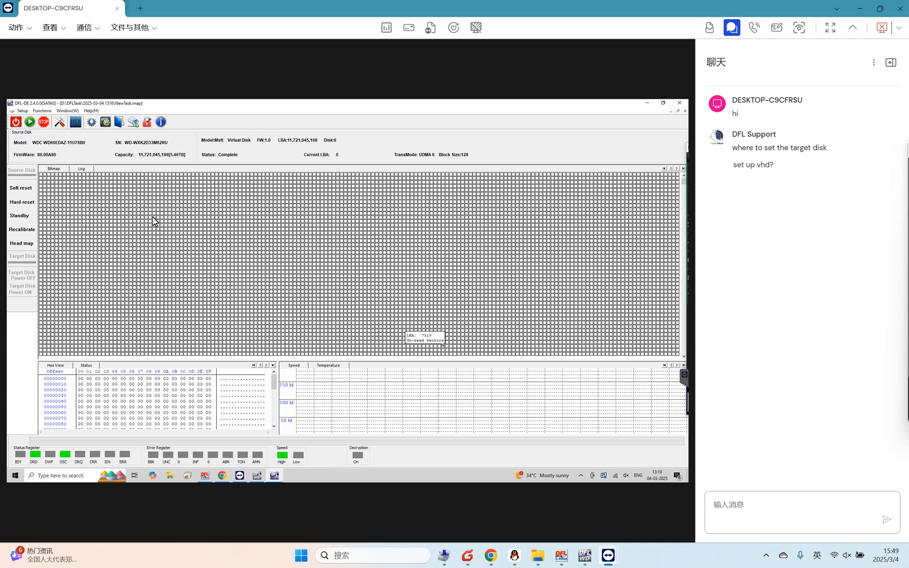
# Step: Start the head map setup for the Western Digital WD ROYL SMR family, with T2 data loaded from a file
pyautogui.click(24, 245)
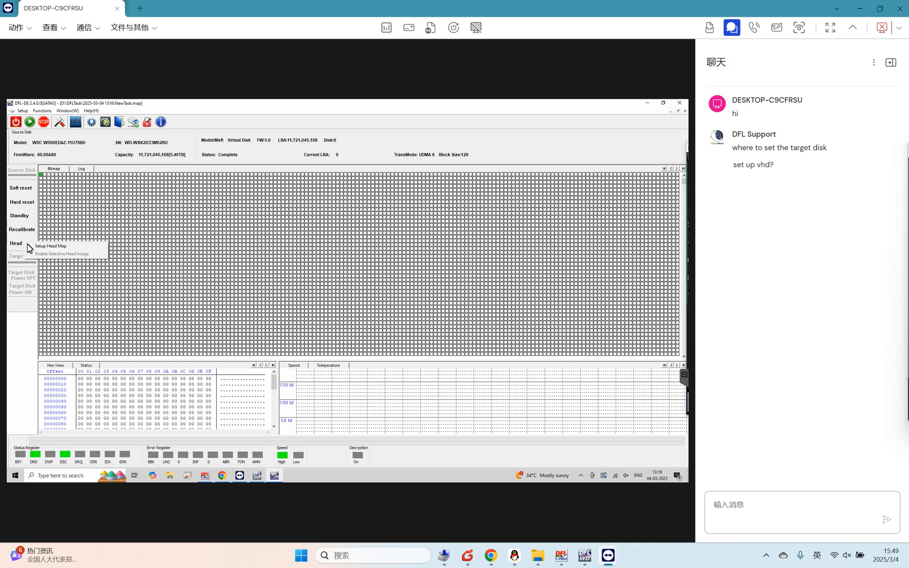
pyautogui.click(53, 246)
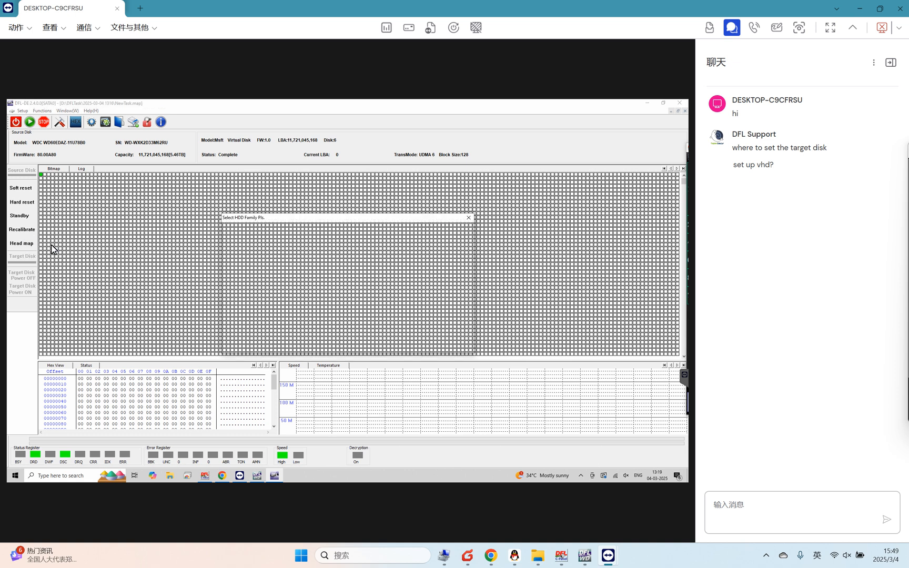
pyautogui.click(277, 268)
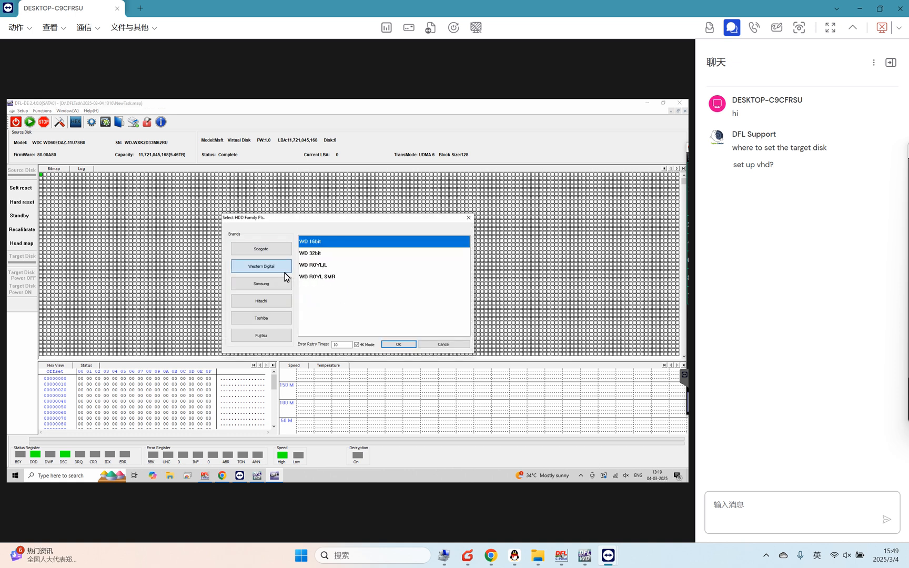
pyautogui.click(322, 280)
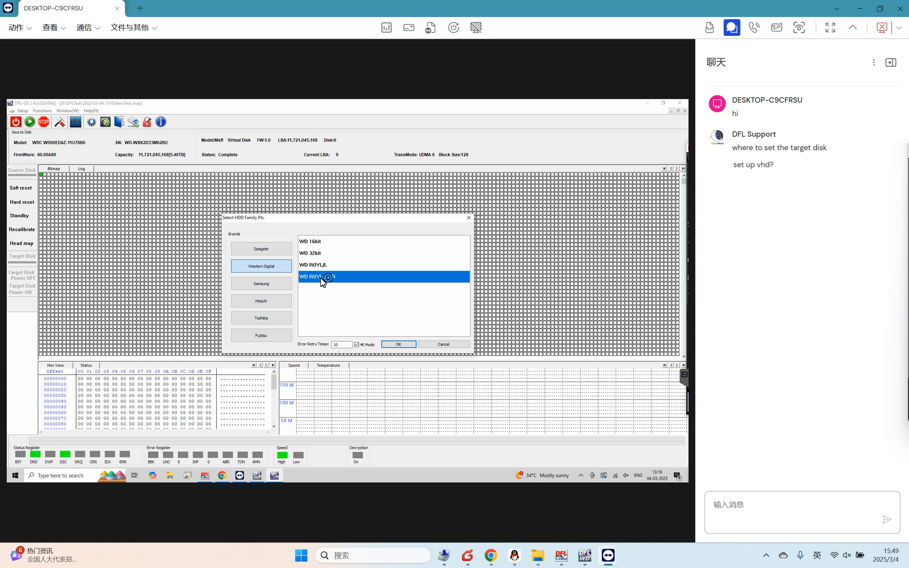
pyautogui.doubleClick(322, 280)
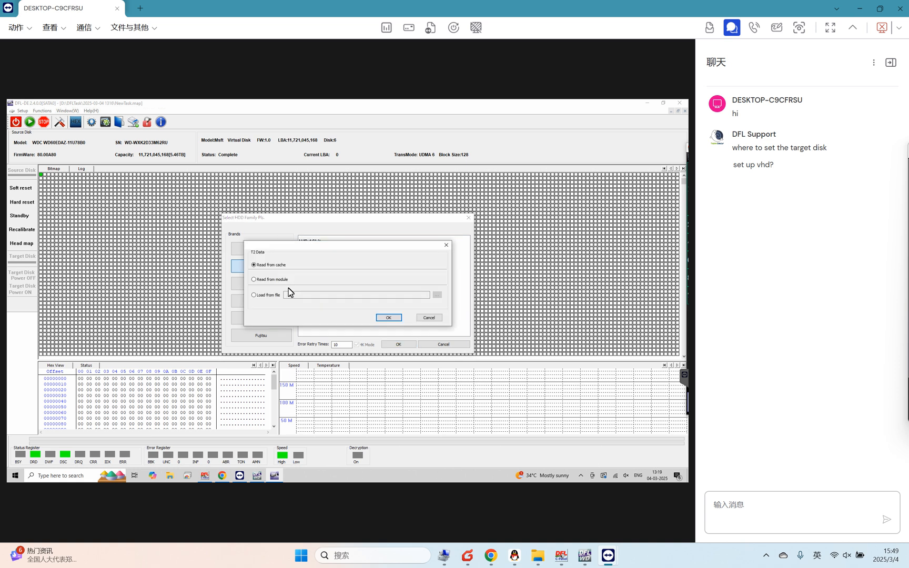
pyautogui.click(267, 295)
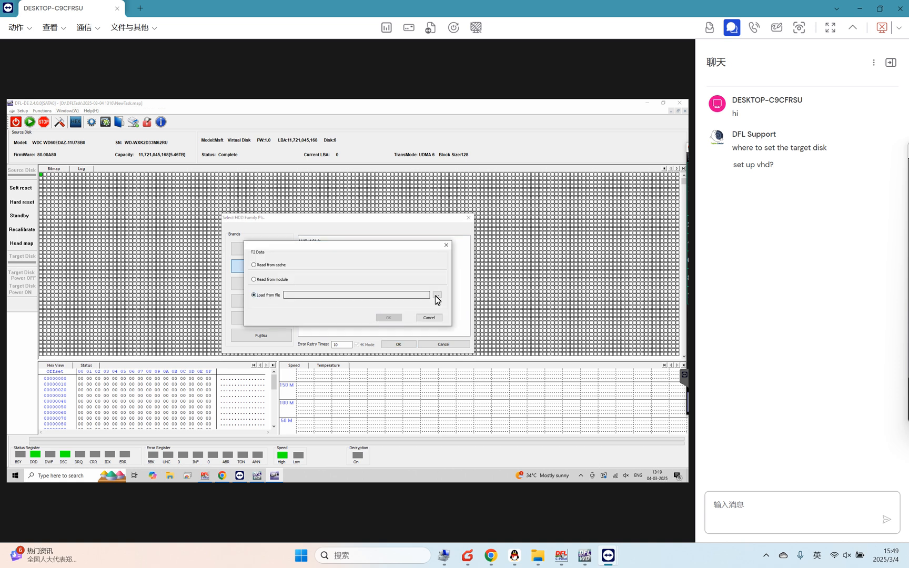
# Step: Switch to DFL-WD, open its firmware directory and go to Modules\Copy 0 inside the VENICER "WDC ROM MODEL" profile folder
pyautogui.click(258, 476)
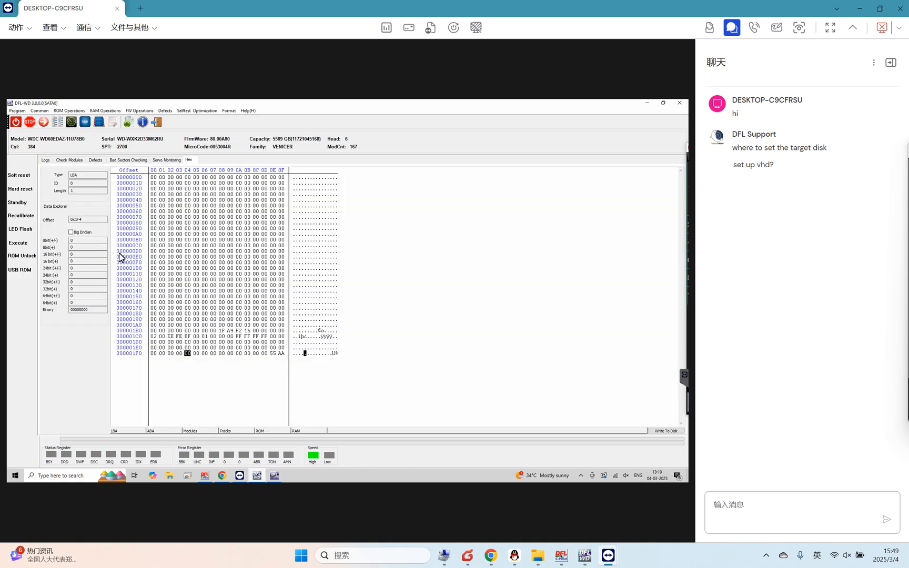
pyautogui.click(18, 112)
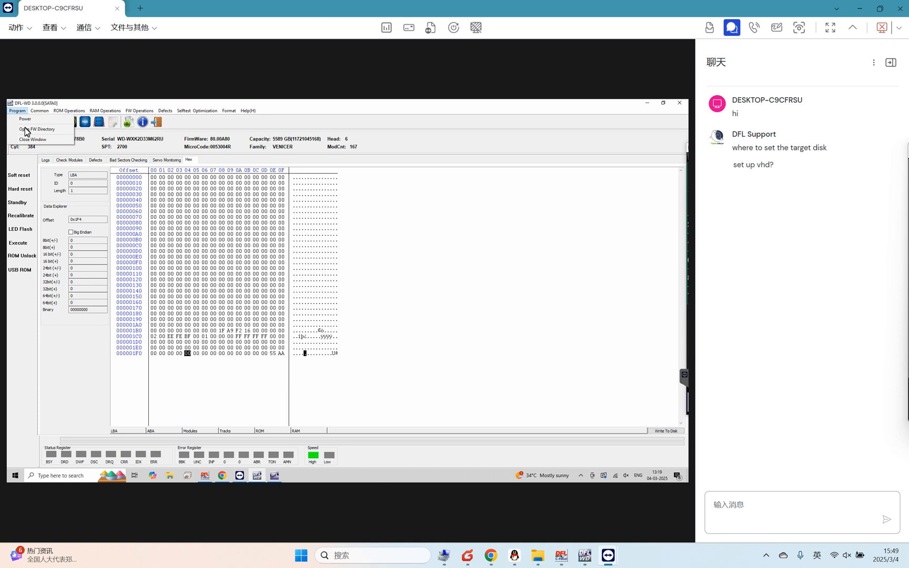
pyautogui.click(33, 129)
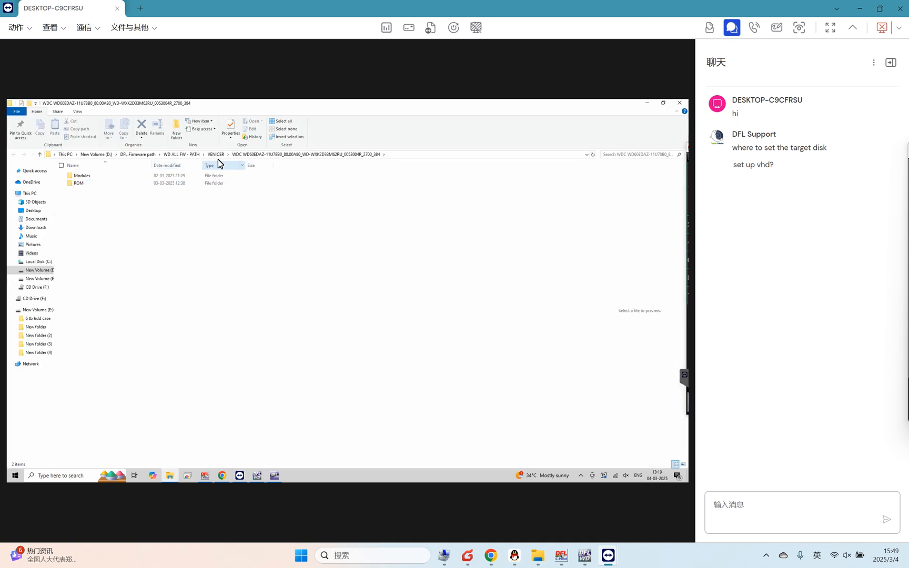
pyautogui.click(214, 156)
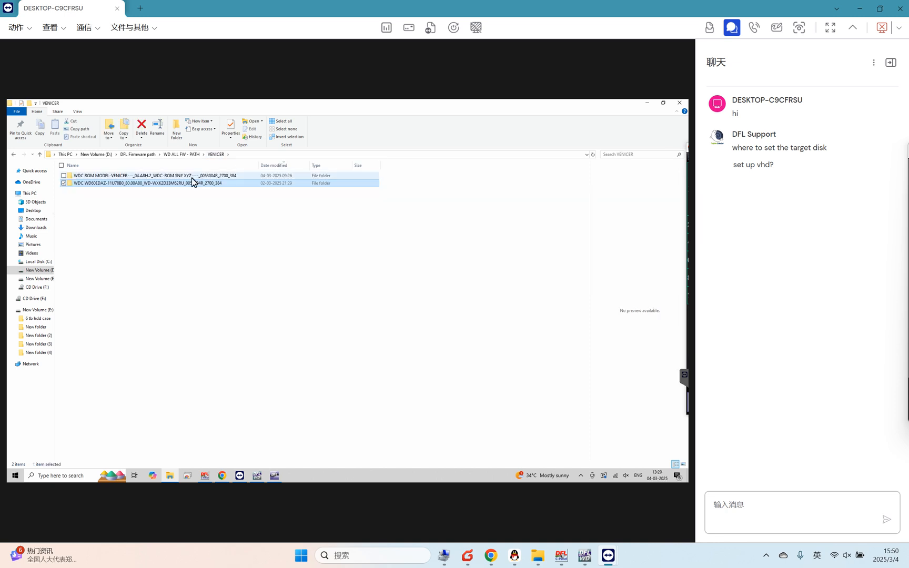
pyautogui.doubleClick(118, 175)
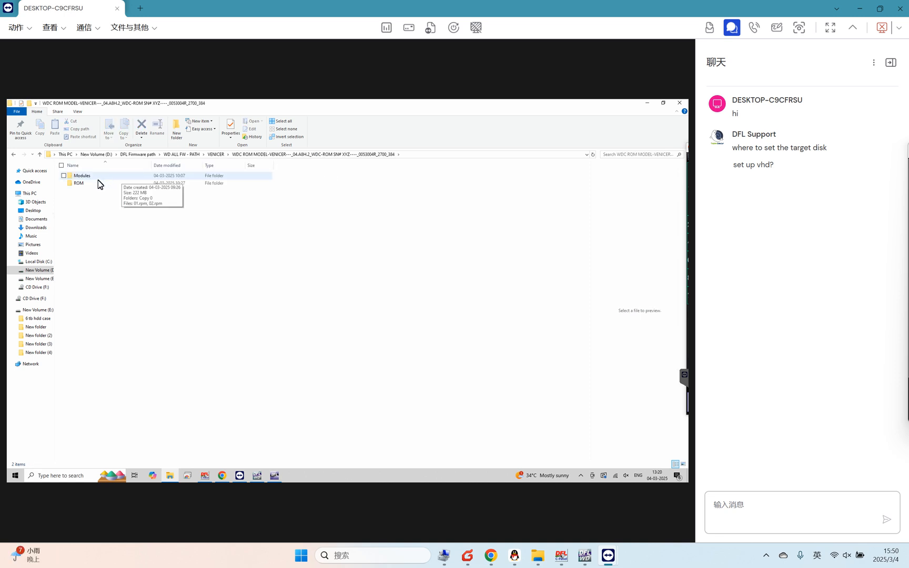
pyautogui.doubleClick(102, 177)
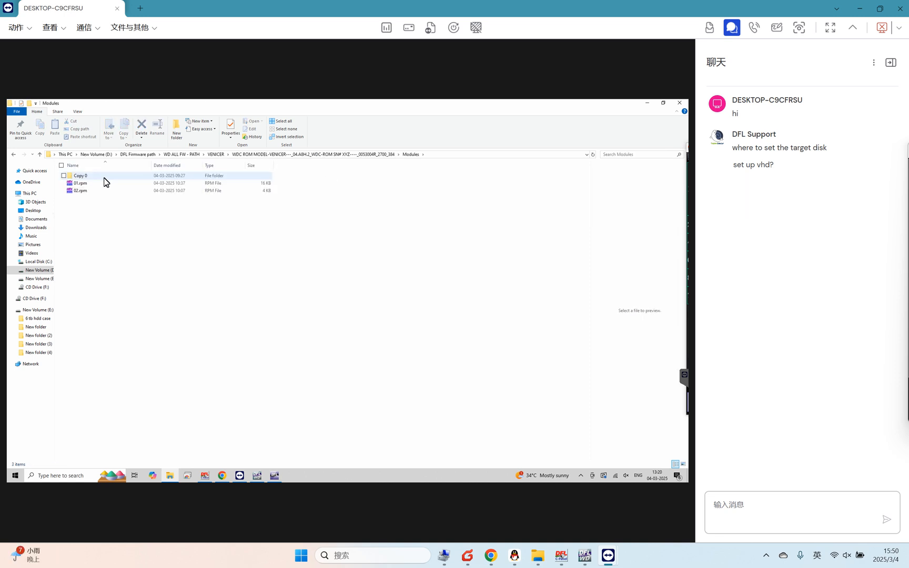
pyautogui.doubleClick(113, 176)
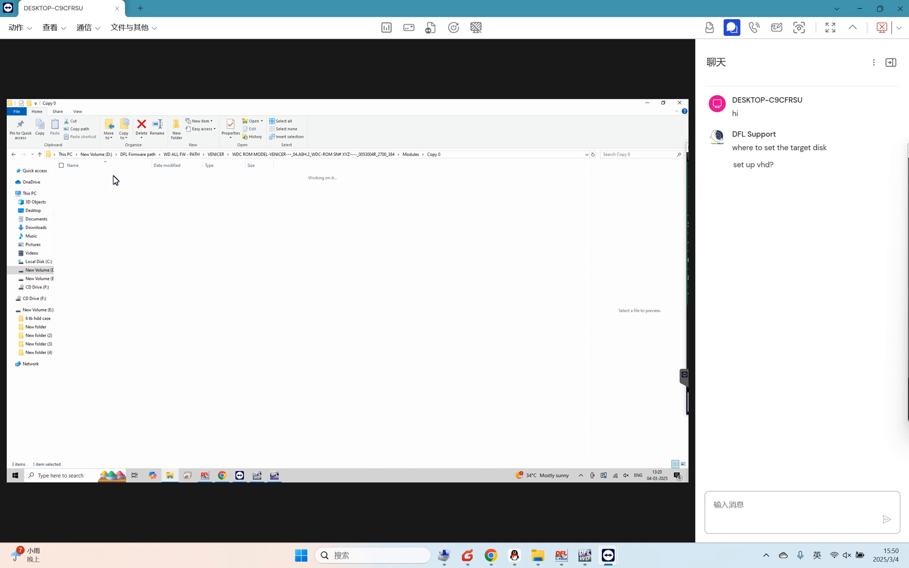
# Step: Copy the full path of the Copy 0 folder
pyautogui.click(473, 154)
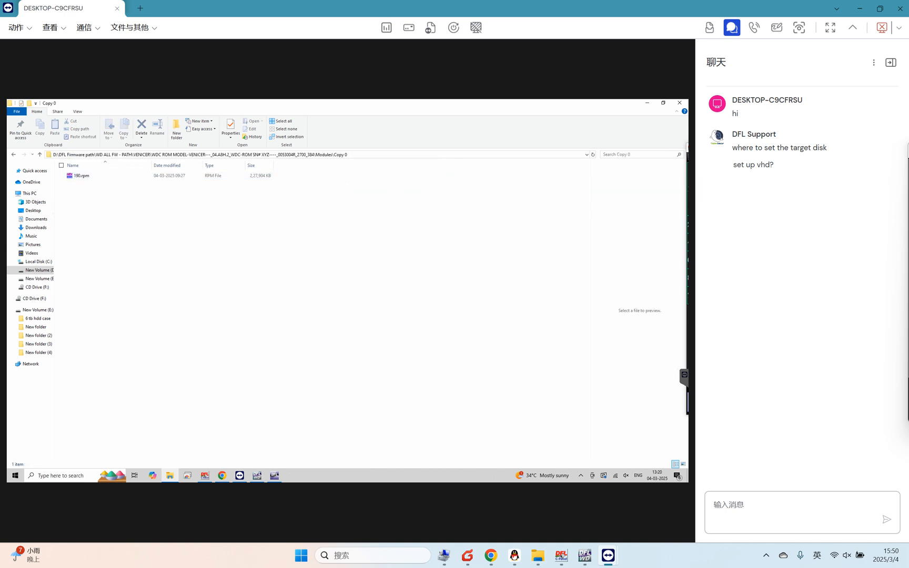
pyautogui.rightClick(226, 154)
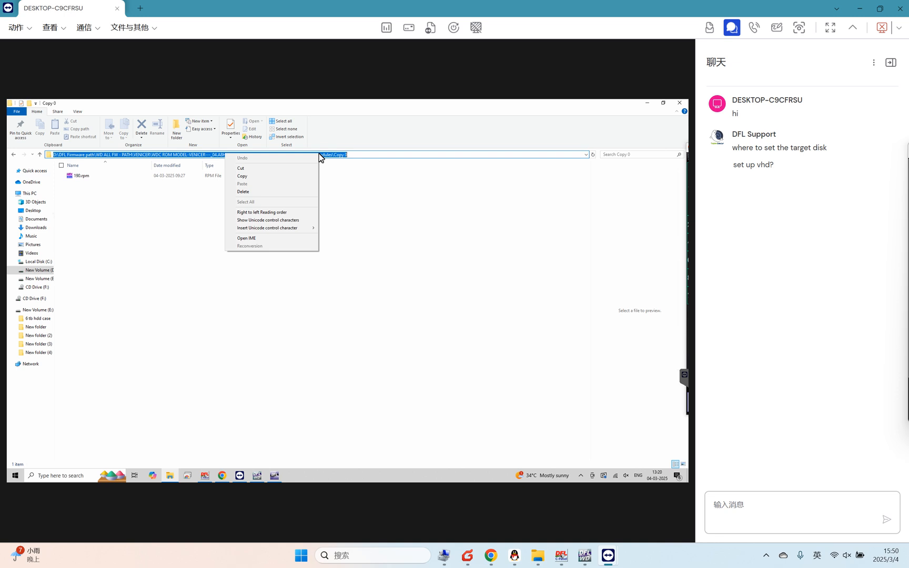
pyautogui.click(243, 177)
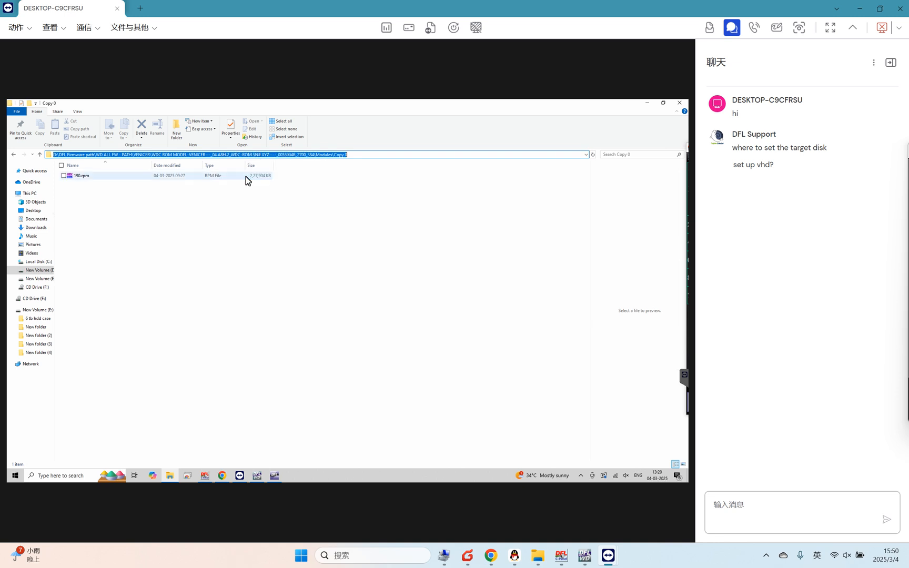
# Step: Return to DFL-DE, load 190.rpm from the copied folder path as the T2 data and start building the head map
pyautogui.click(274, 476)
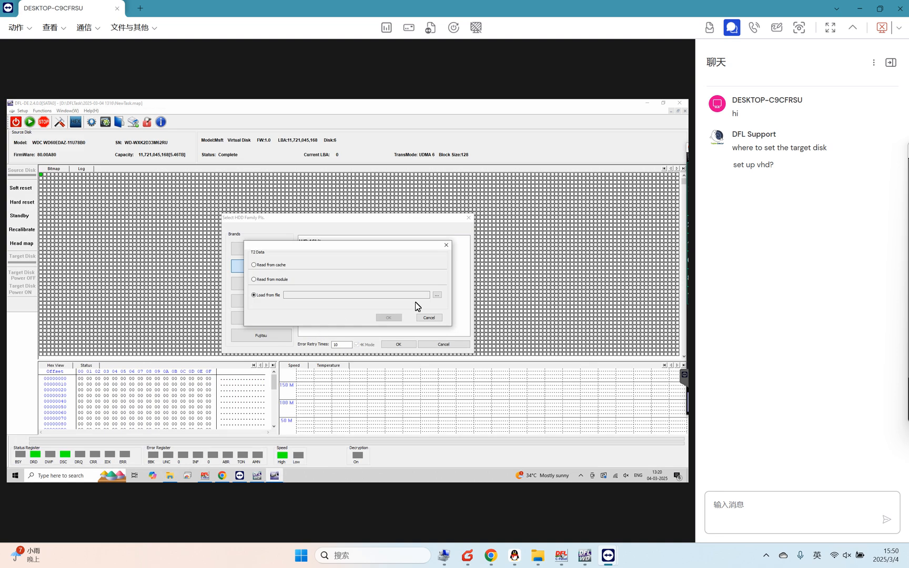
pyautogui.click(437, 295)
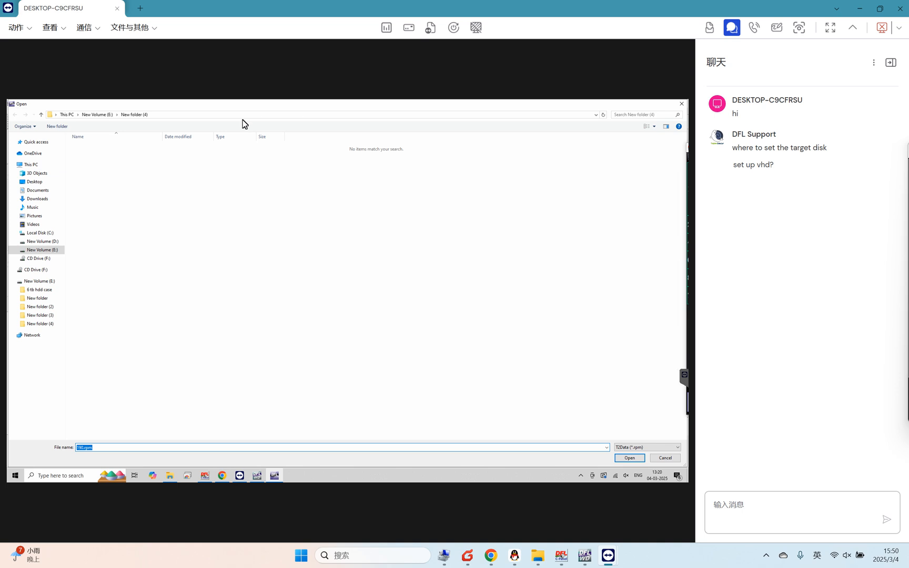
pyautogui.click(246, 115)
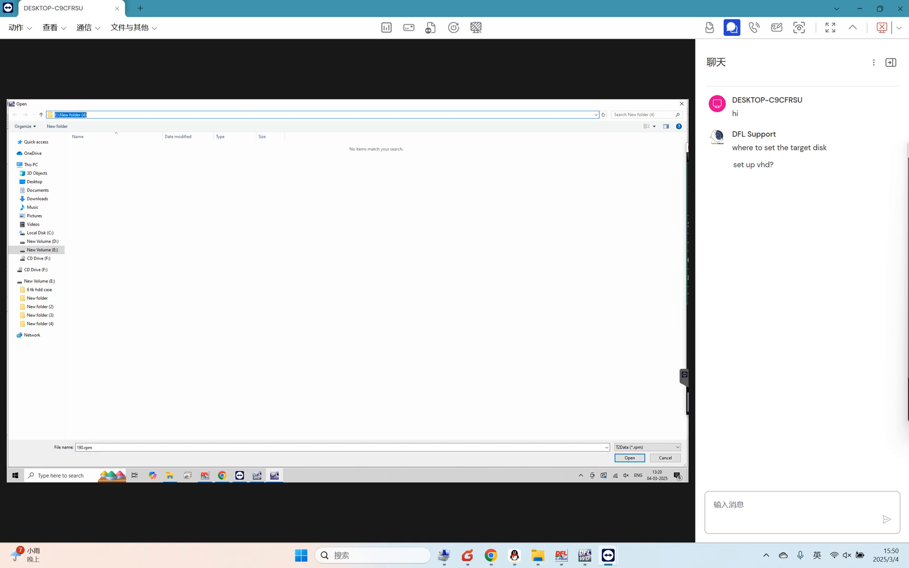
pyautogui.hotkey('ctrl', 'v')
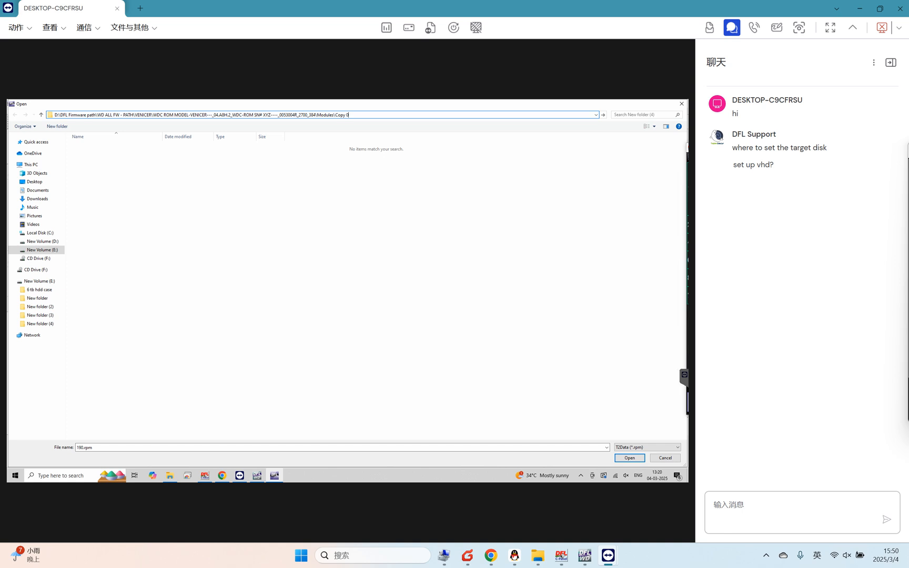
pyautogui.click(603, 115)
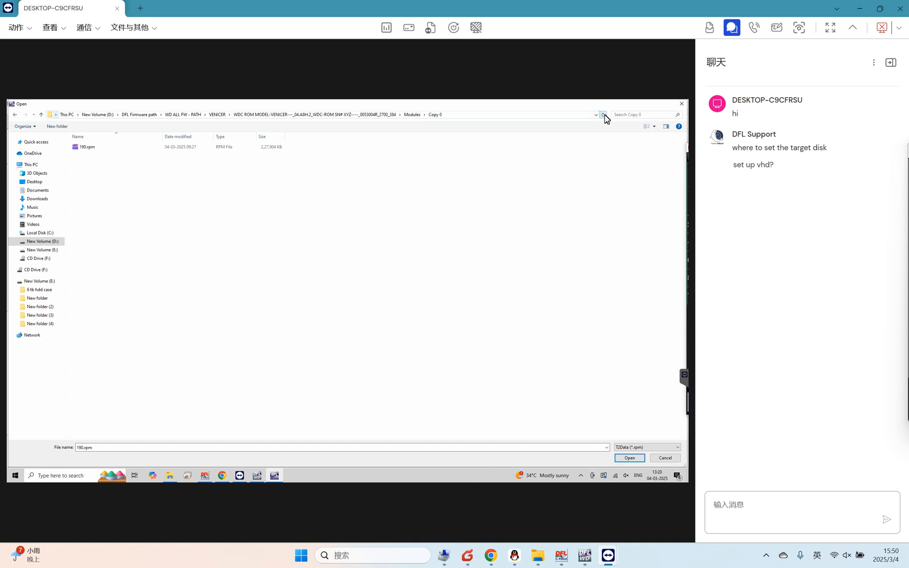
pyautogui.doubleClick(97, 149)
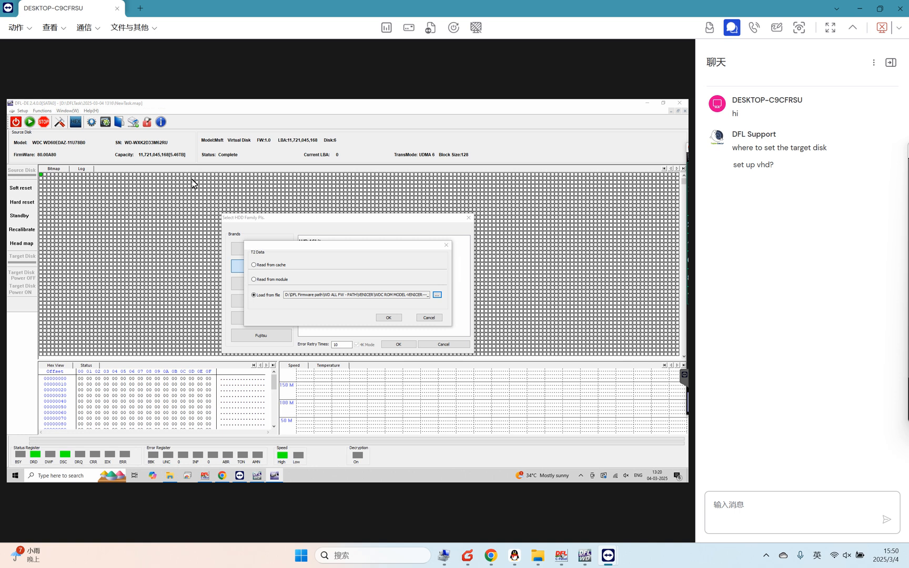
pyautogui.click(391, 317)
pyautogui.click(399, 345)
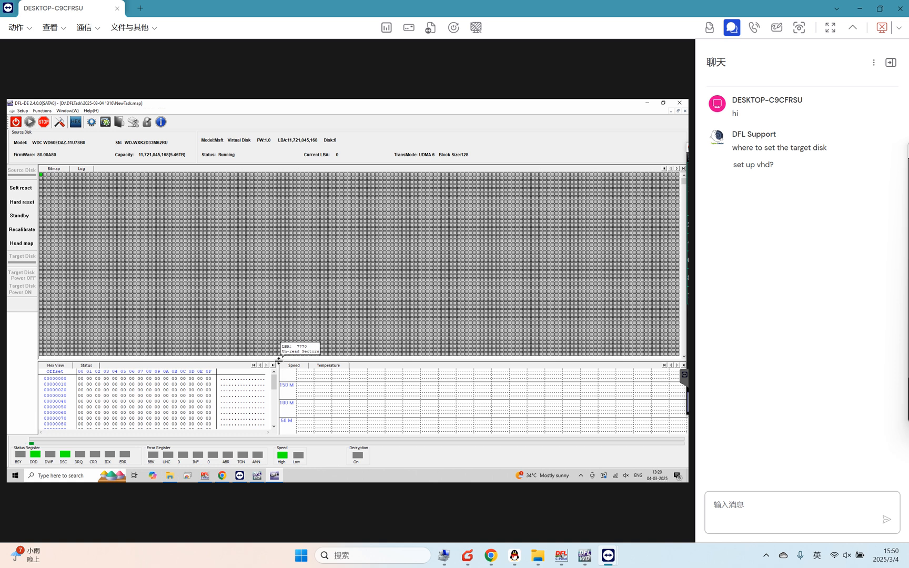
# Step: Enlarge the hex and speed panes, then check the task log and the selective head image options
pyautogui.moveTo(278, 328); pyautogui.dragTo(279, 329)
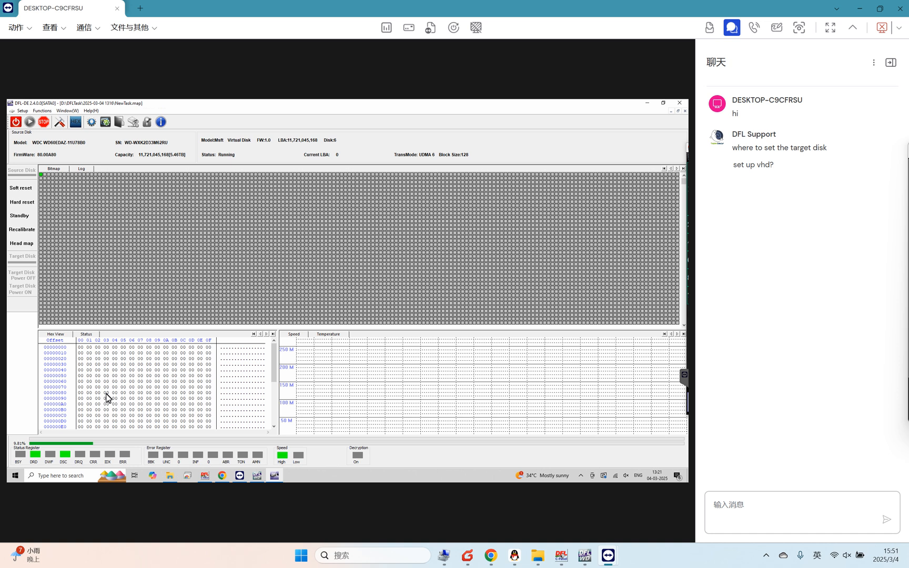
pyautogui.click(82, 168)
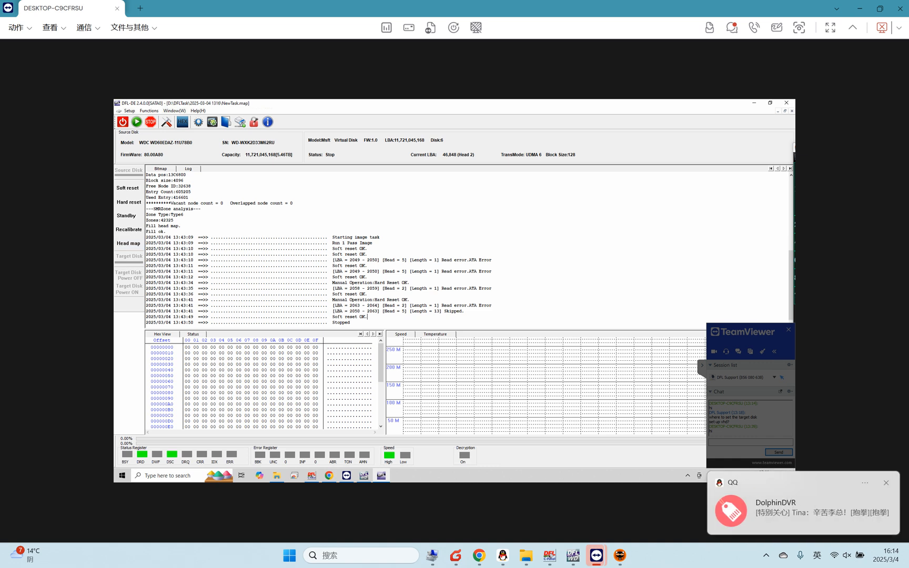
pyautogui.click(129, 243)
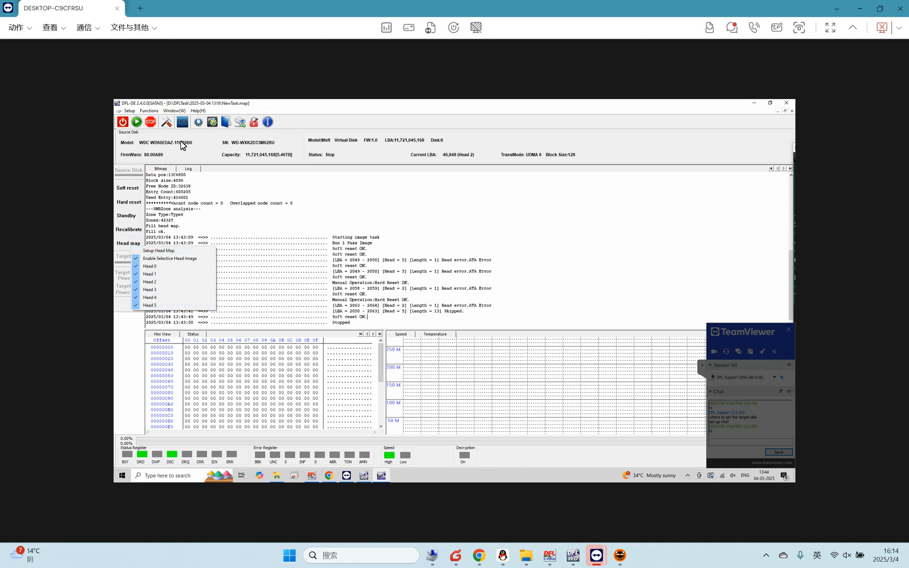
# Step: Set the read block size in the basic imaging settings to 1024 sectors
pyautogui.click(171, 122)
pyautogui.click(171, 122)
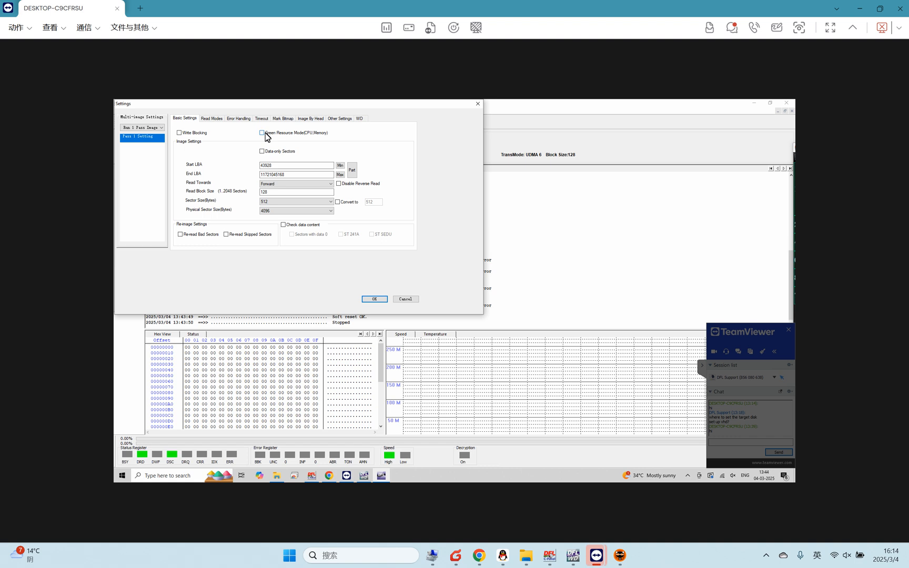
pyautogui.moveTo(308, 107); pyautogui.dragTo(312, 108)
pyautogui.moveTo(417, 145); pyautogui.dragTo(423, 156)
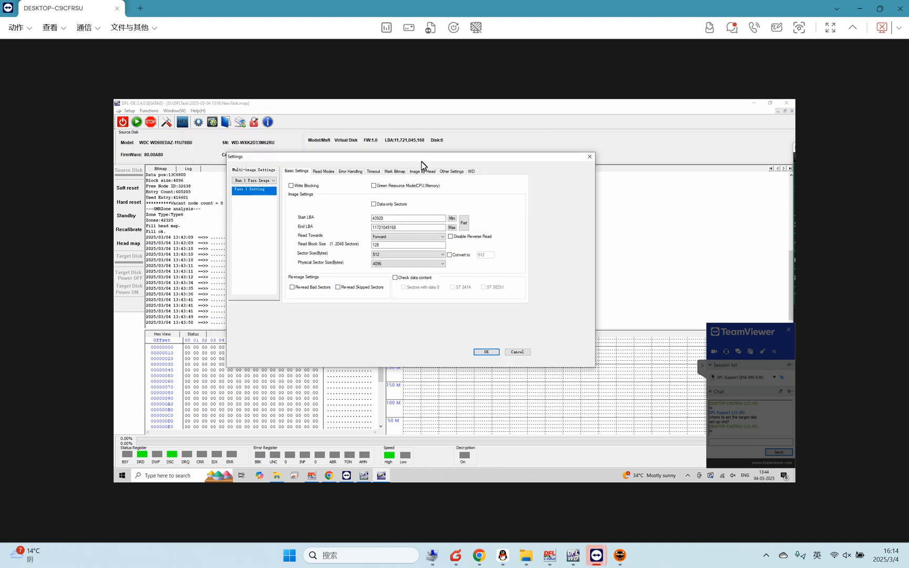
pyautogui.click(395, 245)
pyautogui.click(487, 351)
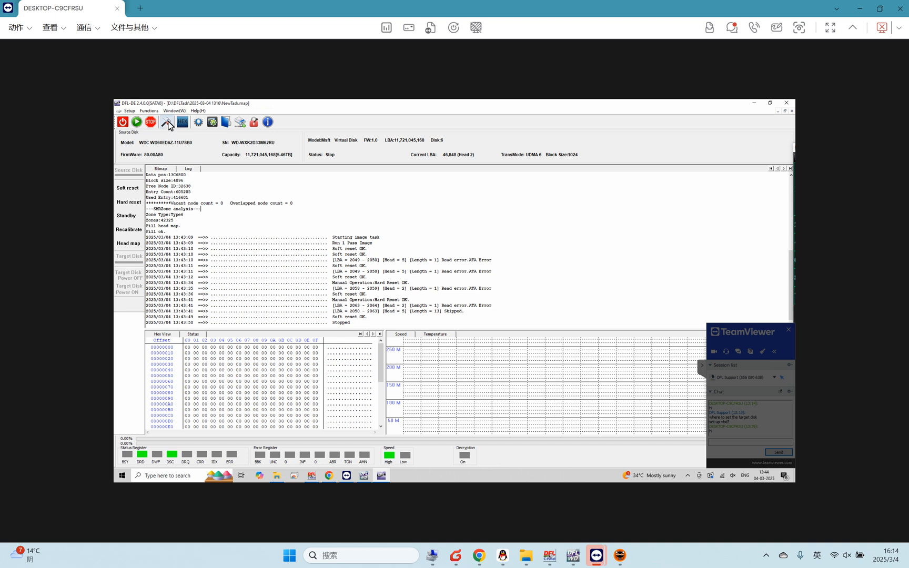
# Step: Reacquire the head map info in the WD-specific imaging settings and save it
pyautogui.click(167, 123)
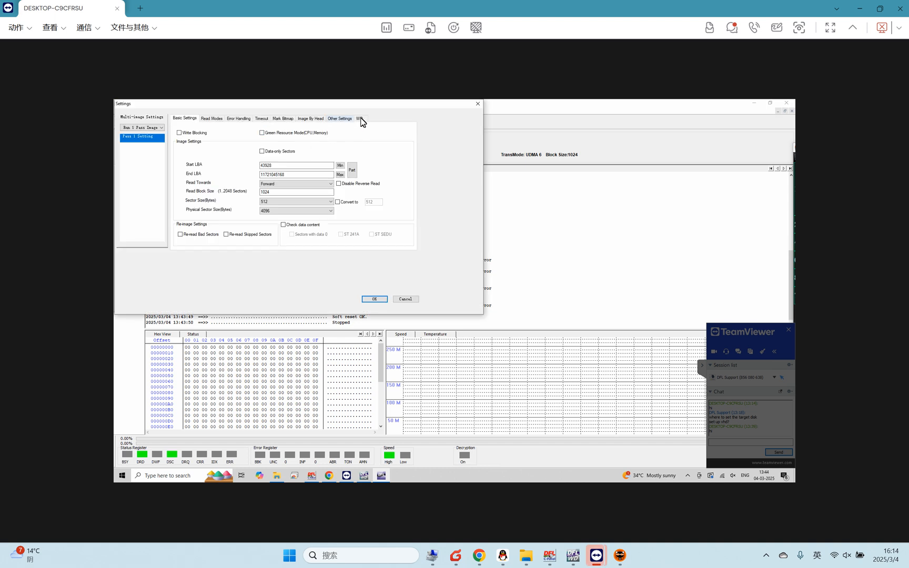
pyautogui.click(360, 119)
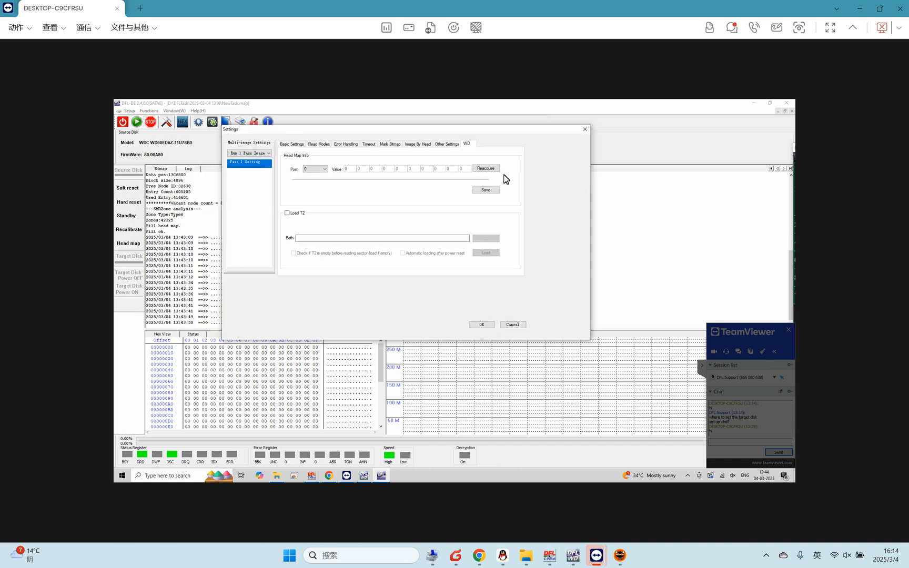
pyautogui.click(489, 169)
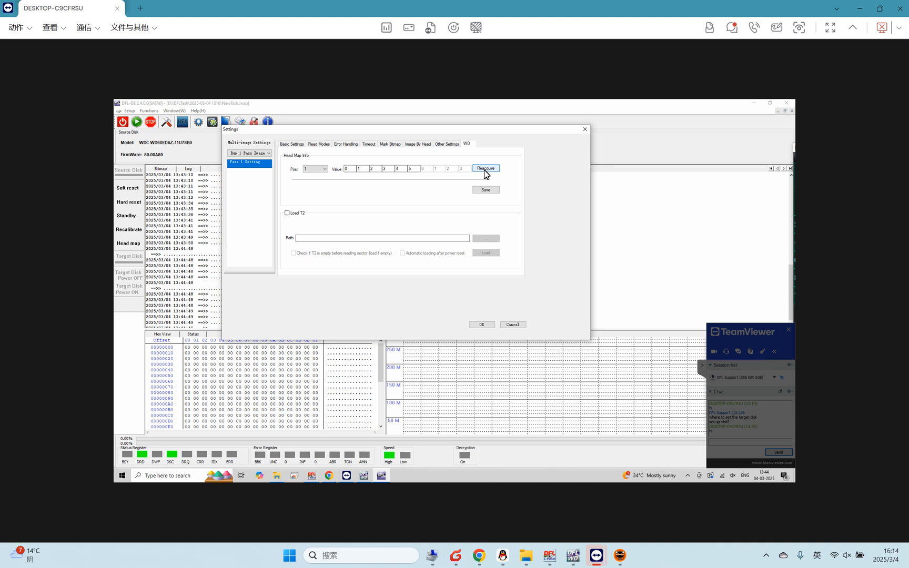
pyautogui.click(487, 190)
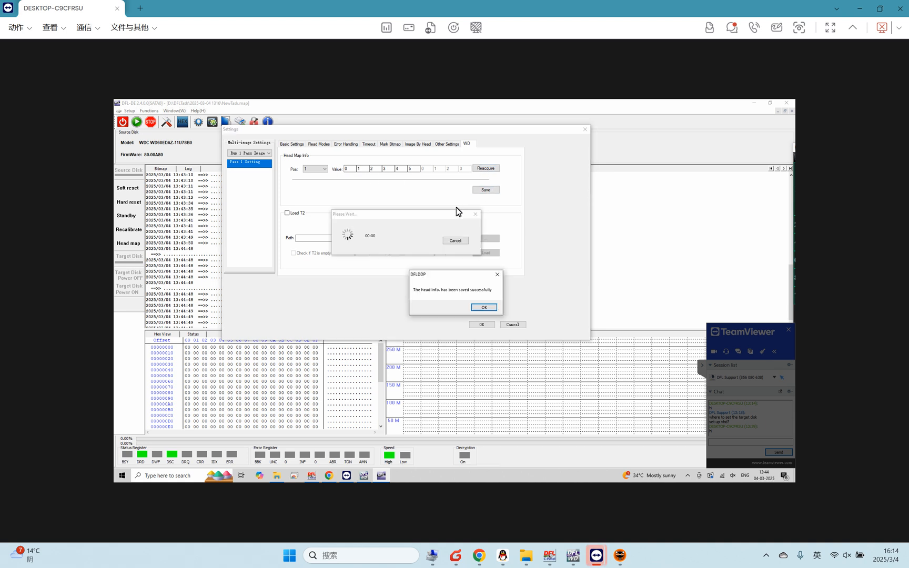
pyautogui.press('Return')
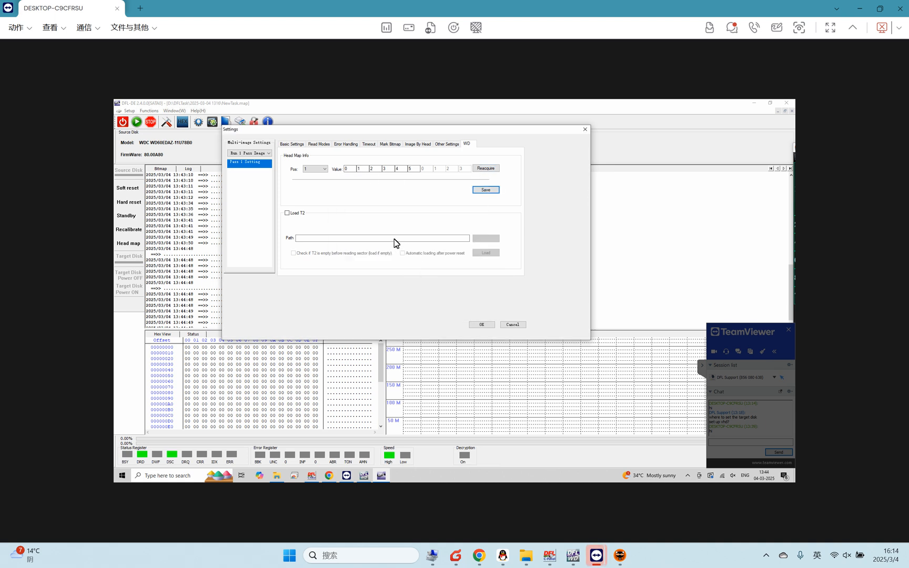
# Step: Enable T2 loading in the WD-specific imaging settings, choose the T2 file from the firmware path folder, load it and accept the settings
pyautogui.click(298, 213)
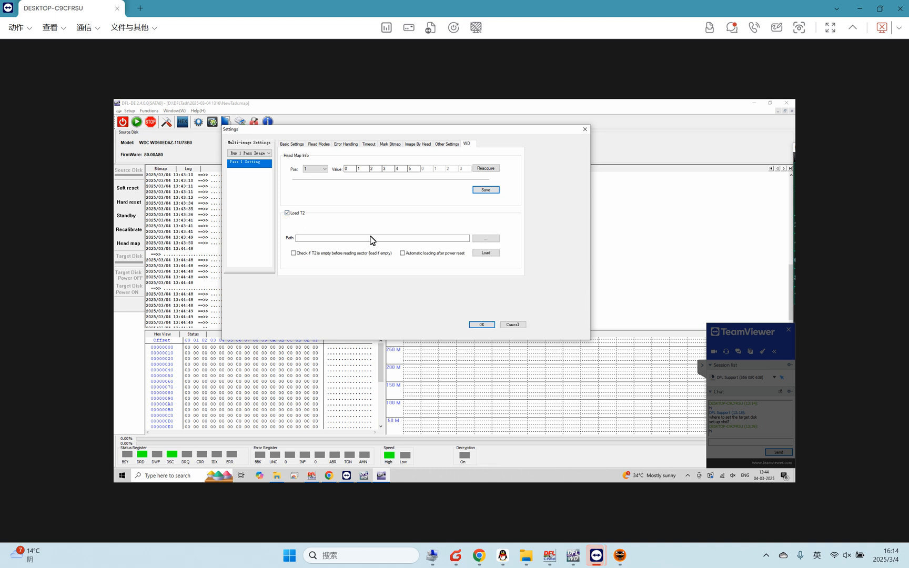
pyautogui.click(486, 240)
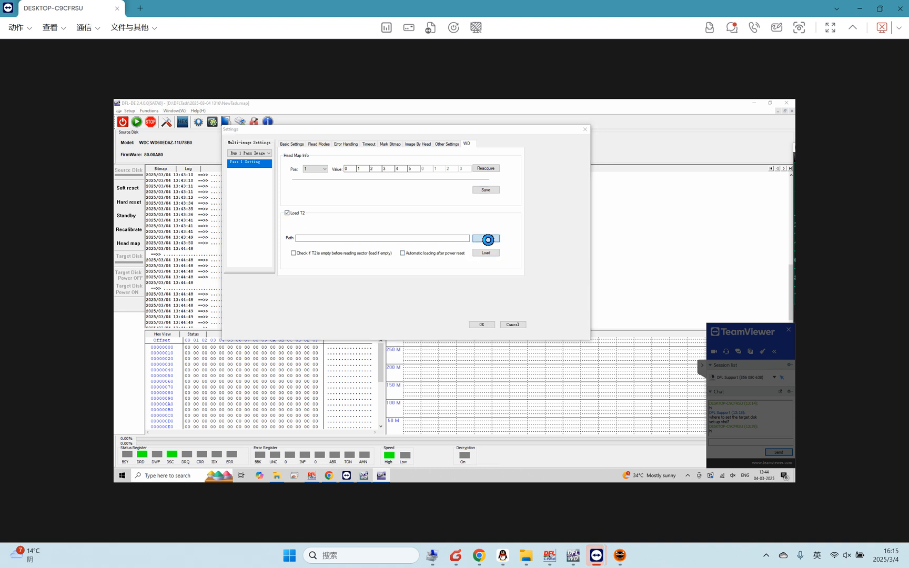
pyautogui.click(196, 148)
pyautogui.doubleClick(196, 148)
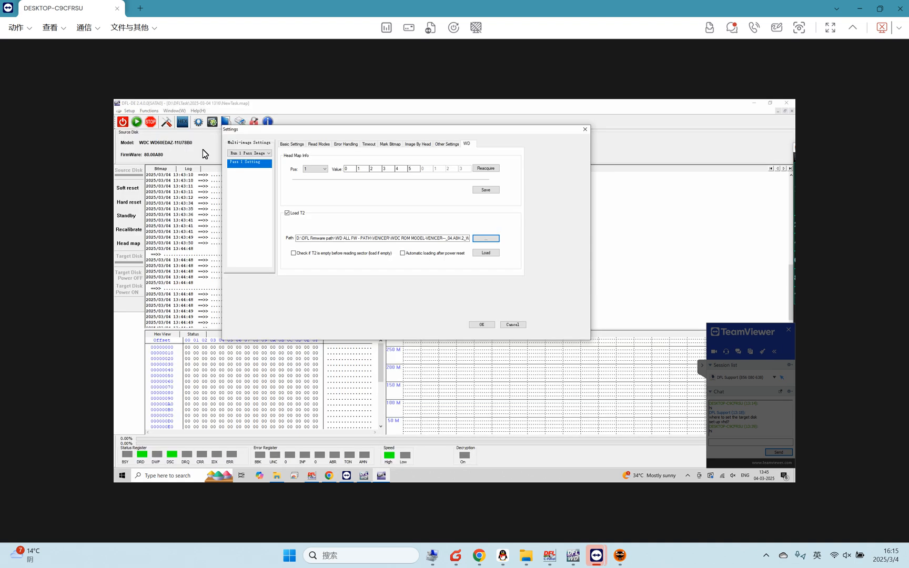
pyautogui.click(487, 254)
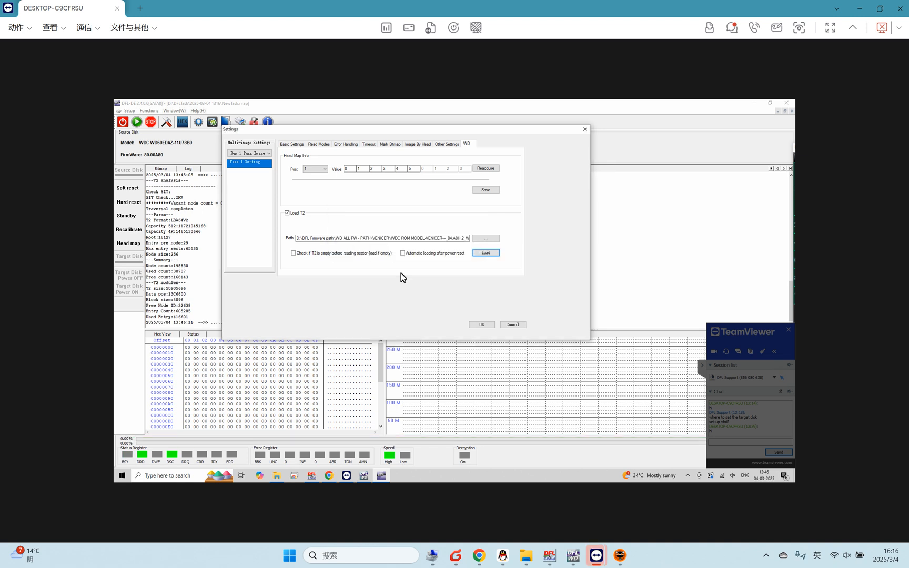
pyautogui.click(510, 329)
pyautogui.click(486, 325)
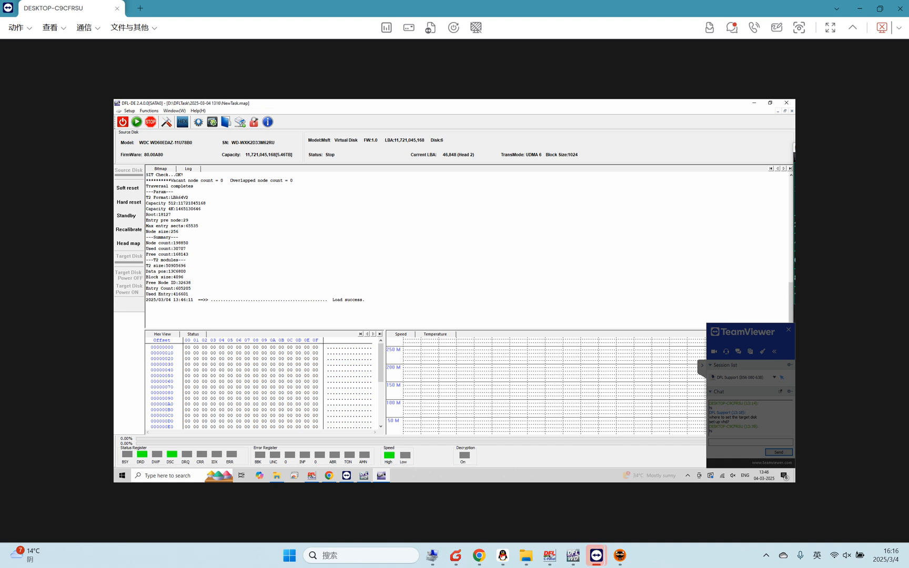
# Step: Start imaging the source disk with the bitmap shown, and exclude head 1 from the selective head image
pyautogui.click(166, 169)
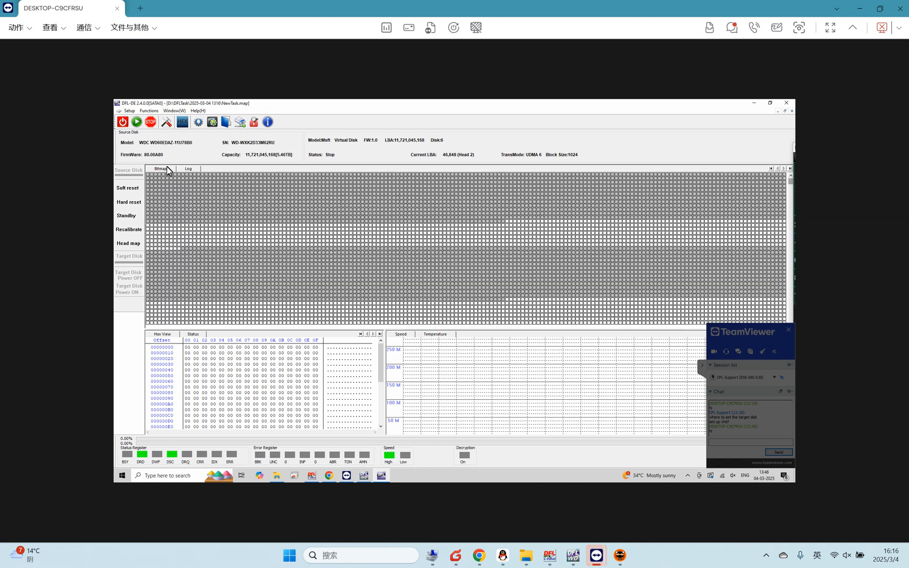
pyautogui.click(137, 123)
pyautogui.click(132, 244)
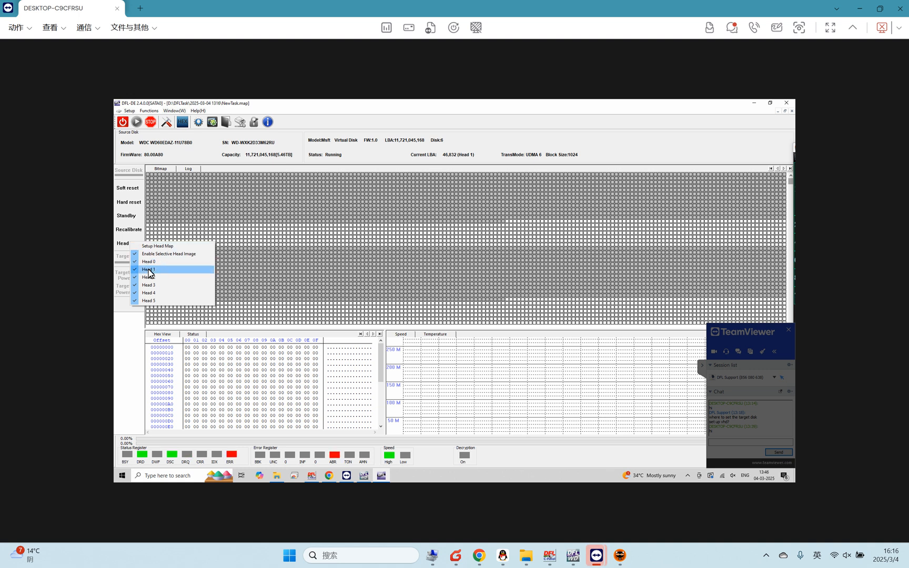
pyautogui.click(148, 270)
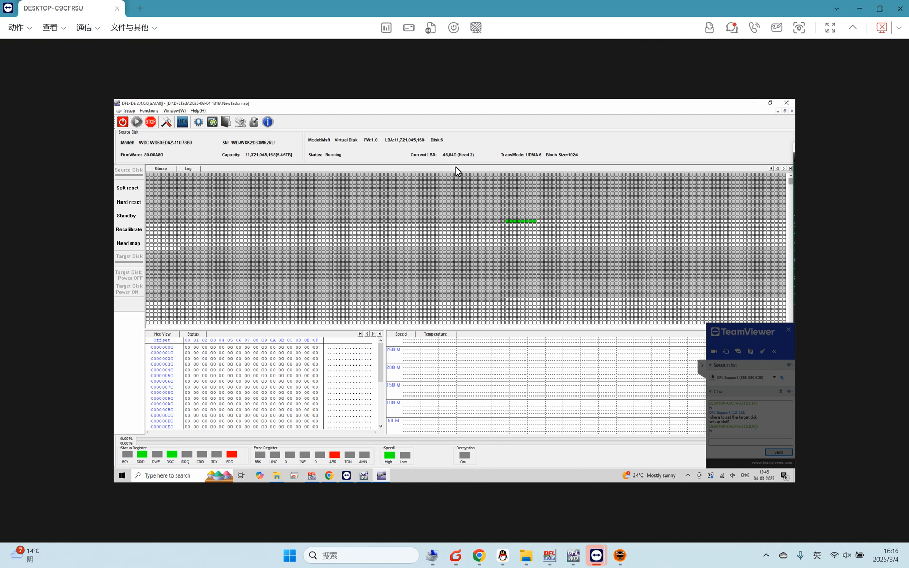
# Step: Exclude heads 2 and 5 from the selective head image, soft resetting the source disk so imaging skips them
pyautogui.click(128, 244)
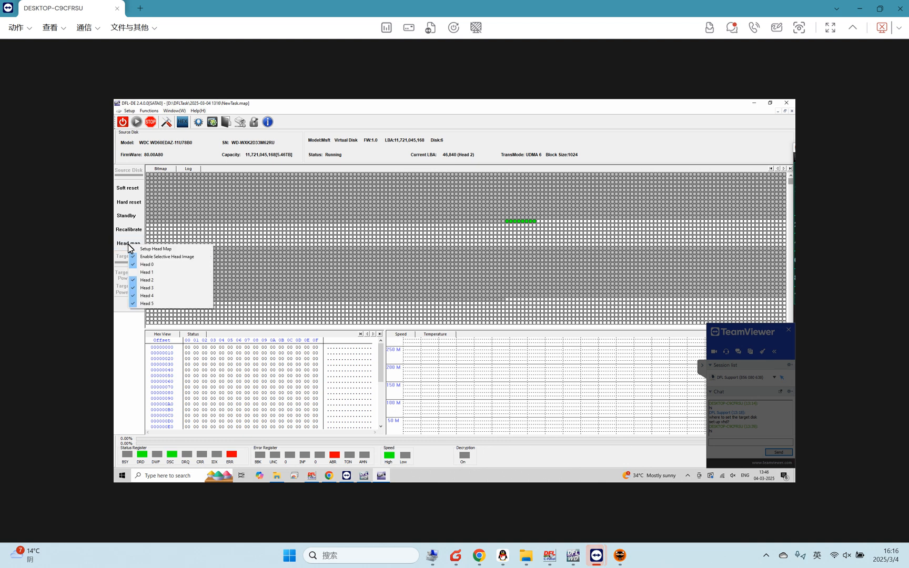
pyautogui.click(148, 281)
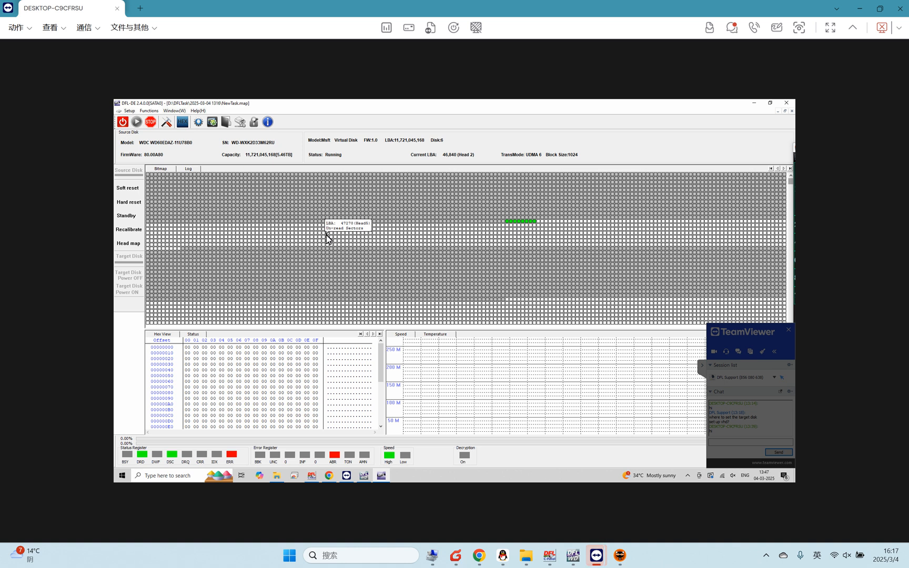
pyautogui.click(128, 187)
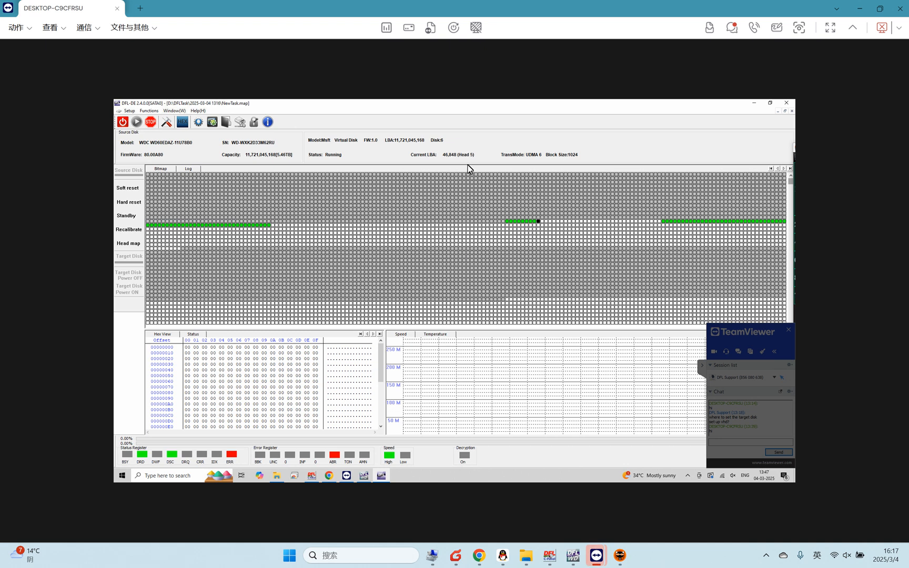
pyautogui.click(130, 244)
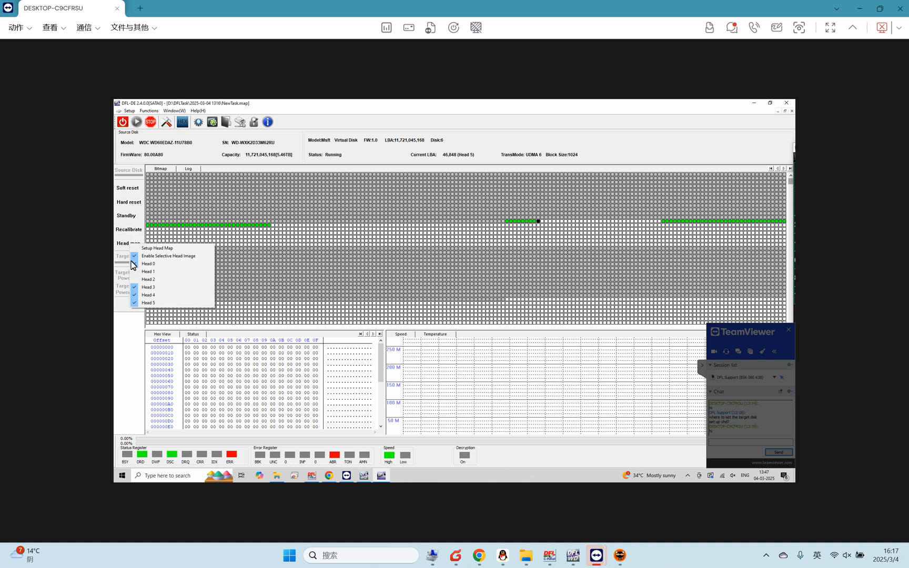
pyautogui.click(152, 304)
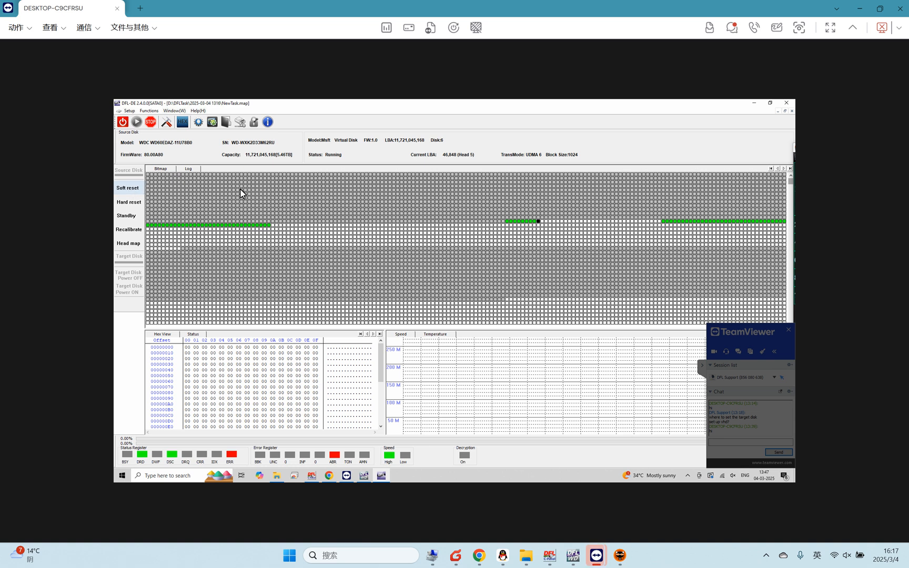
# Step: Set the read direction to Backward in the basic imaging settings and start imaging again
pyautogui.moveTo(278, 201)
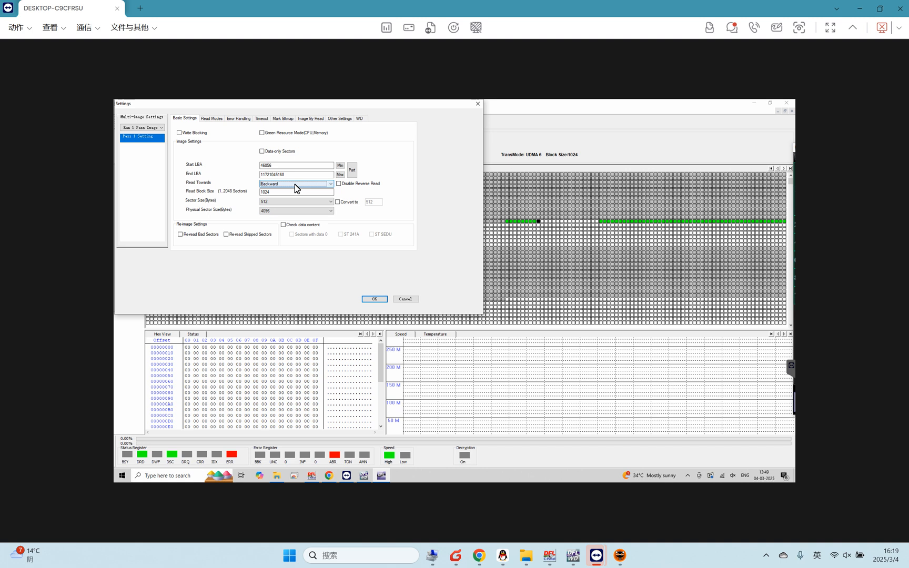
pyautogui.click(372, 299)
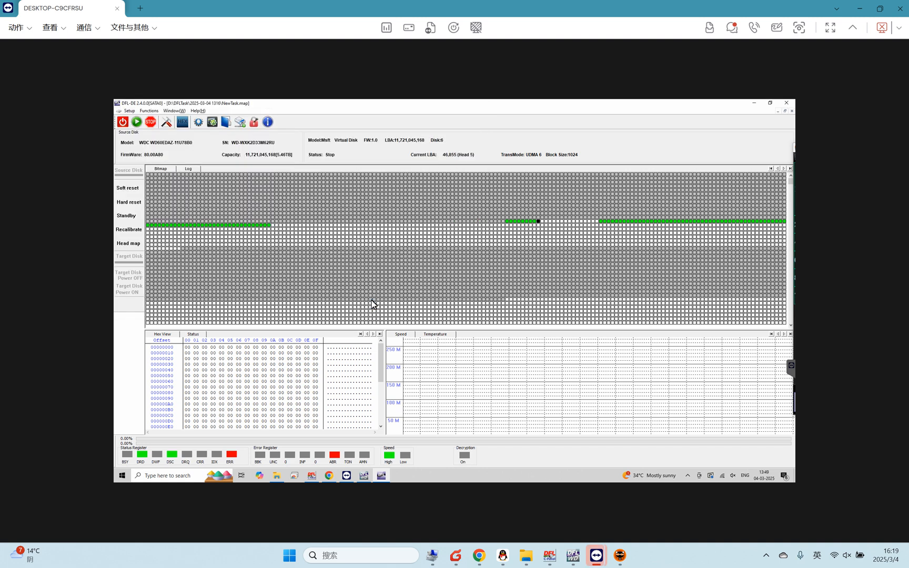
pyautogui.click(138, 124)
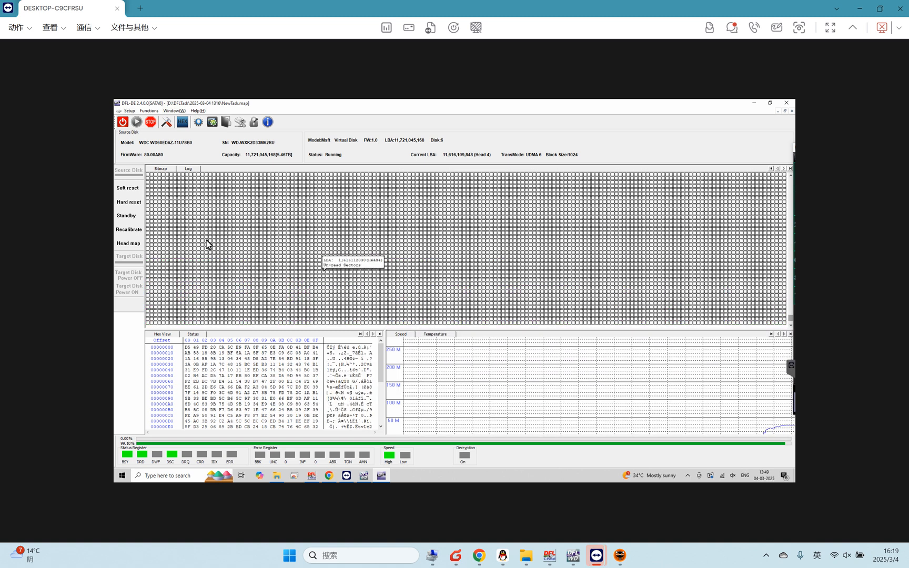
# Step: Re-enable heads 1, 2 and 5 in the selective head image while imaging runs, then check the head selection
pyautogui.click(132, 245)
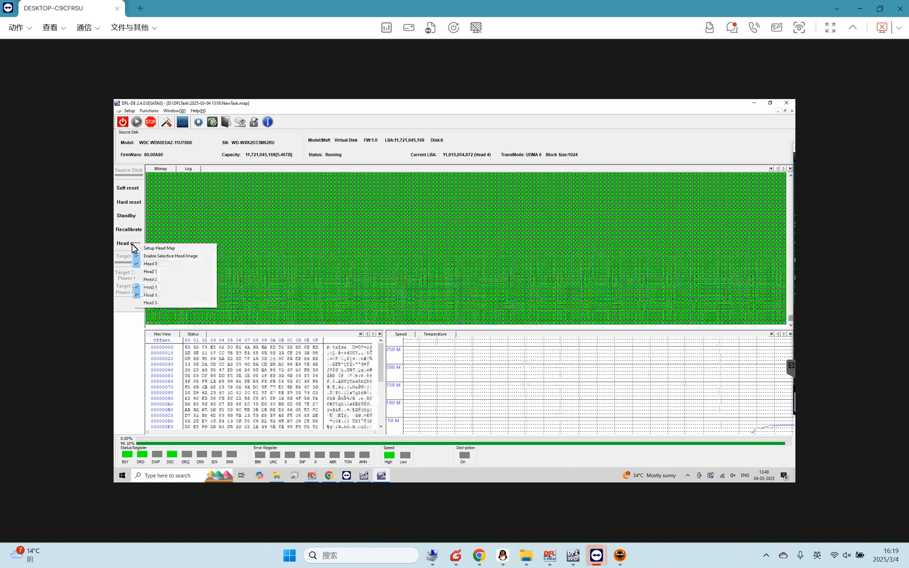
pyautogui.click(150, 272)
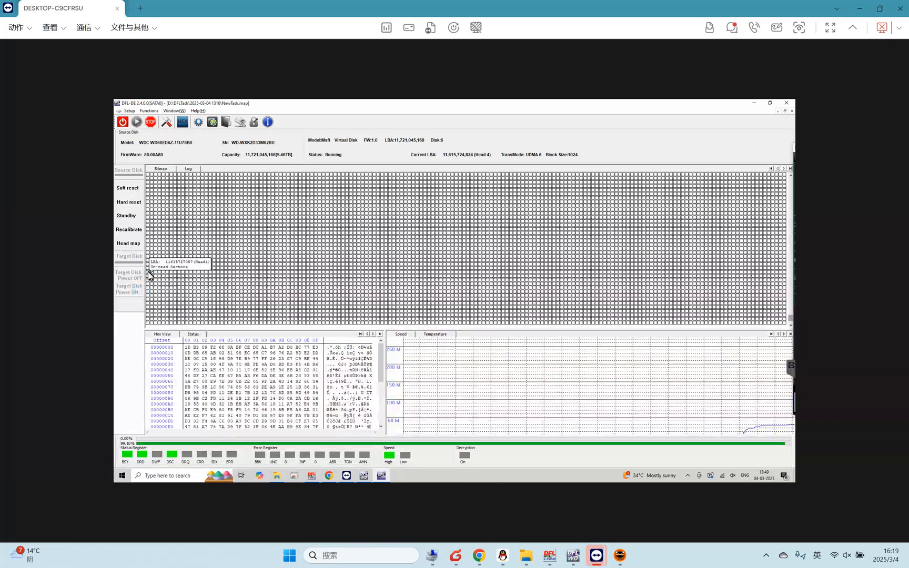
pyautogui.click(129, 245)
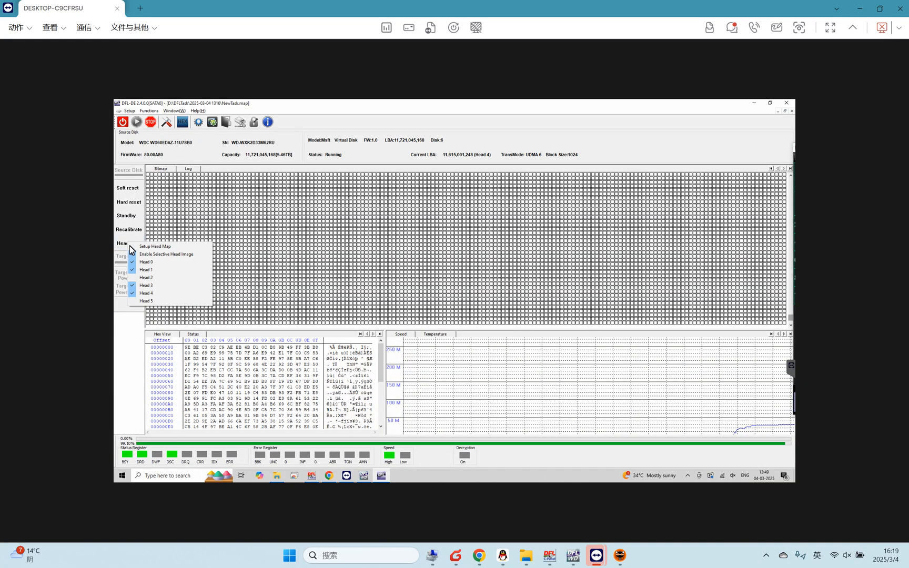
pyautogui.click(149, 277)
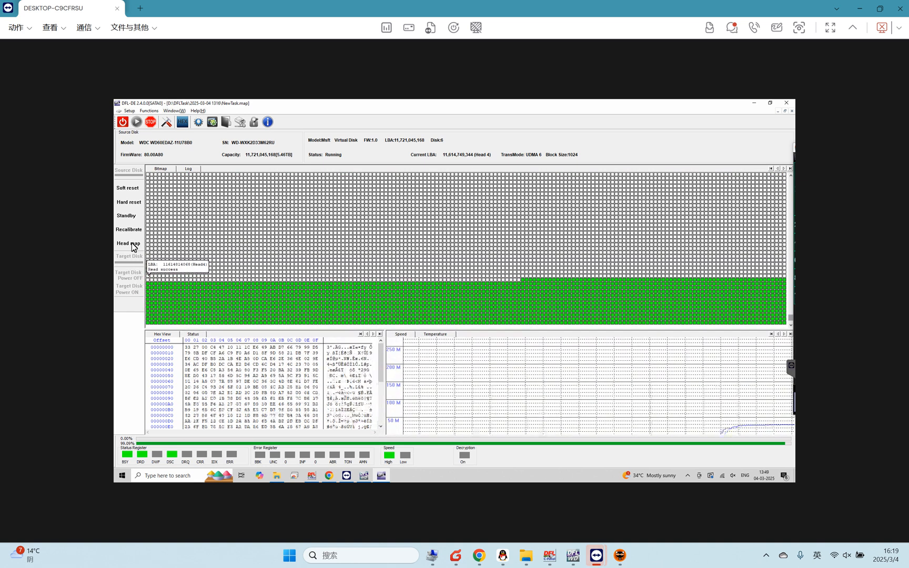
pyautogui.click(131, 245)
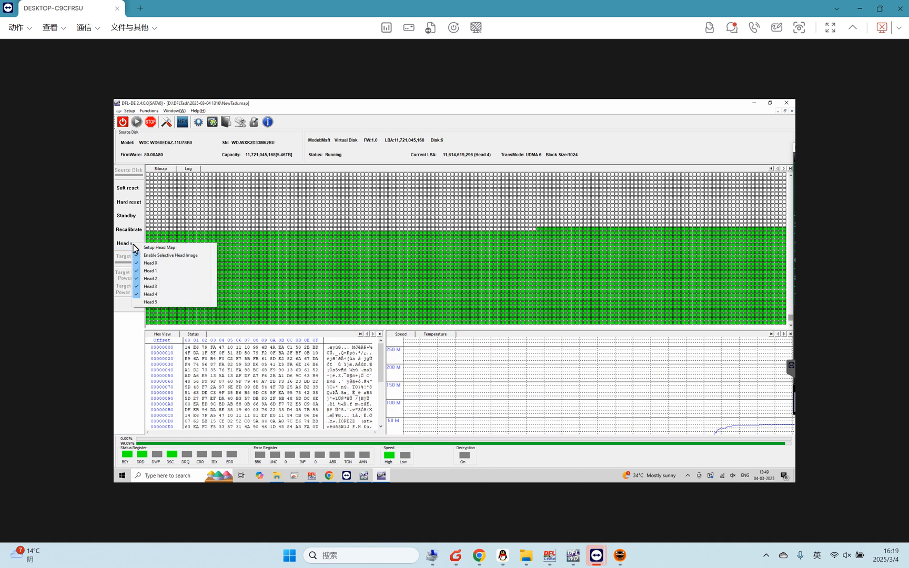
pyautogui.click(150, 303)
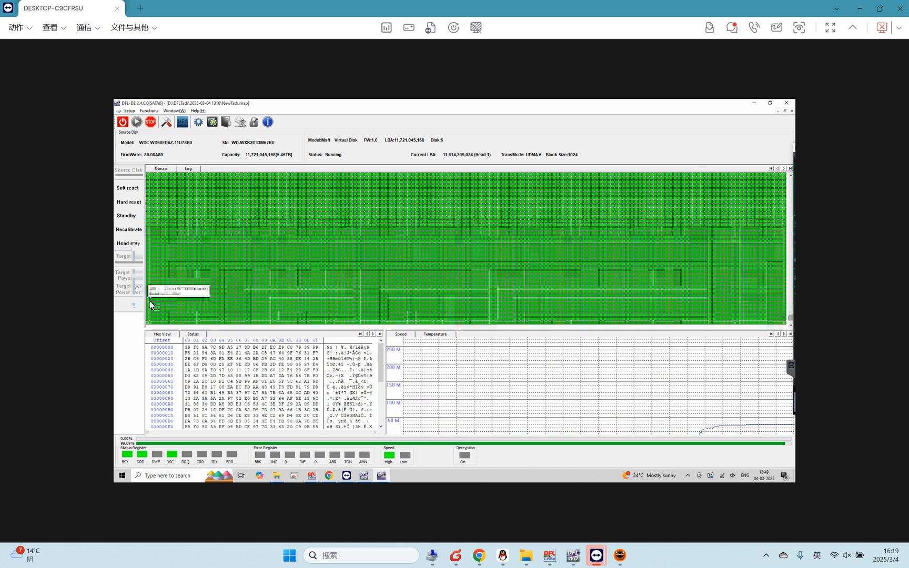
pyautogui.click(135, 249)
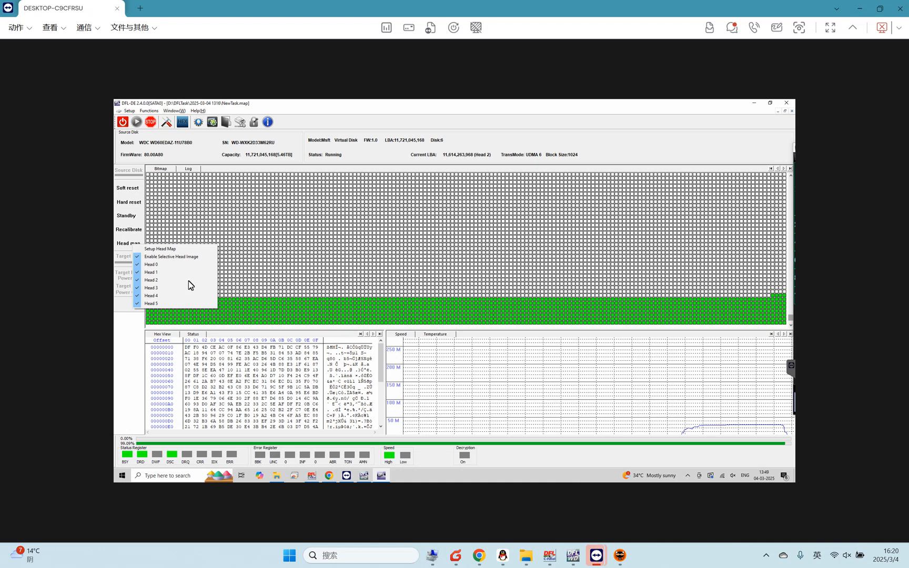
pyautogui.click(471, 229)
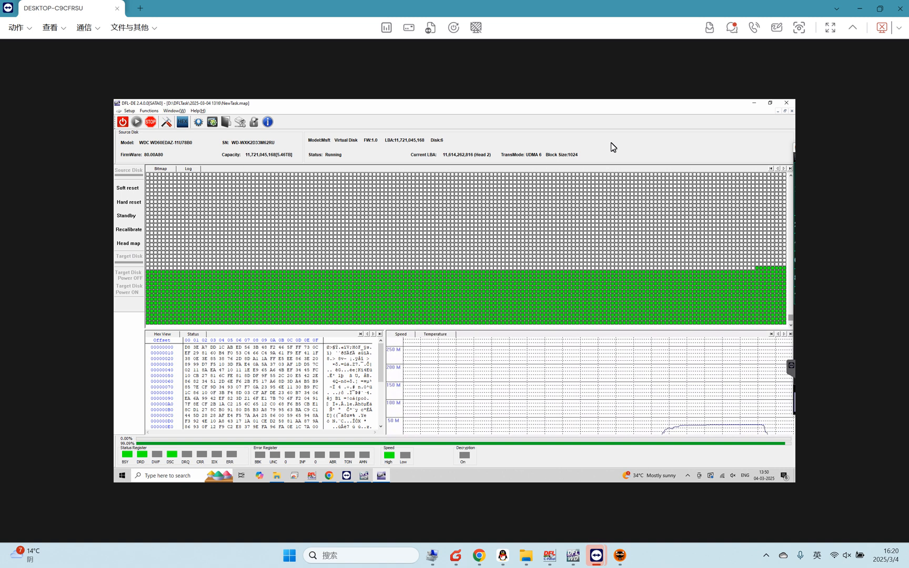
pyautogui.click(313, 269)
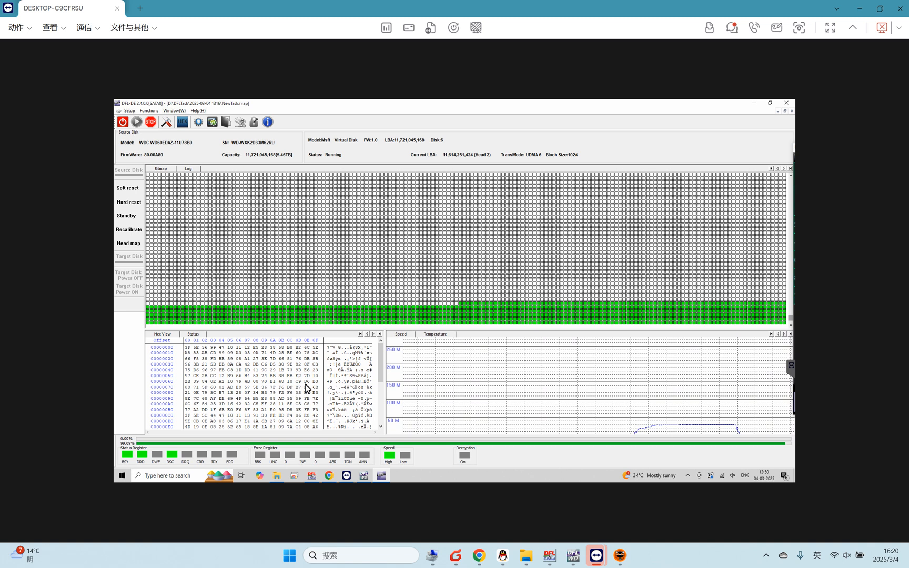
pyautogui.click(482, 201)
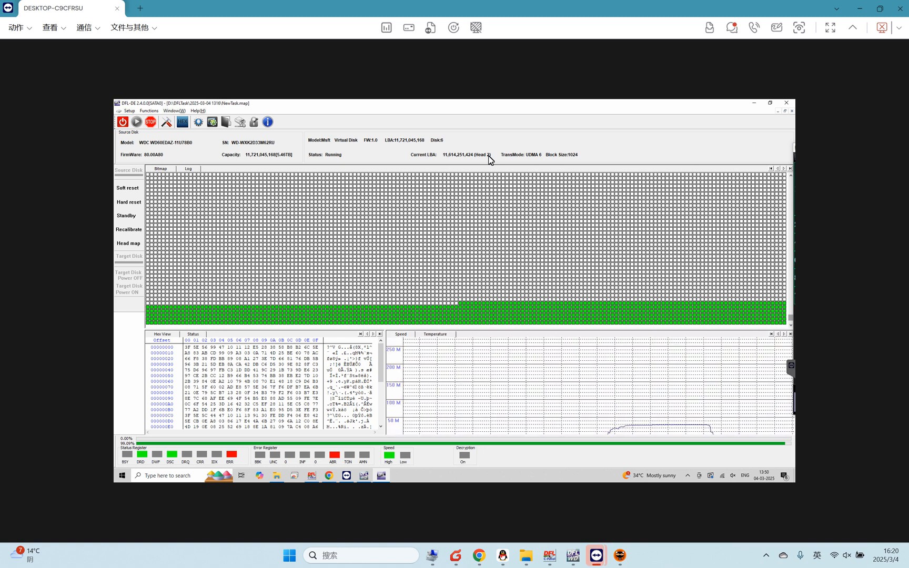
# Step: Exclude head 2 from the selective head image and hard reset the source disk so imaging moves on
pyautogui.moveTo(501, 289)
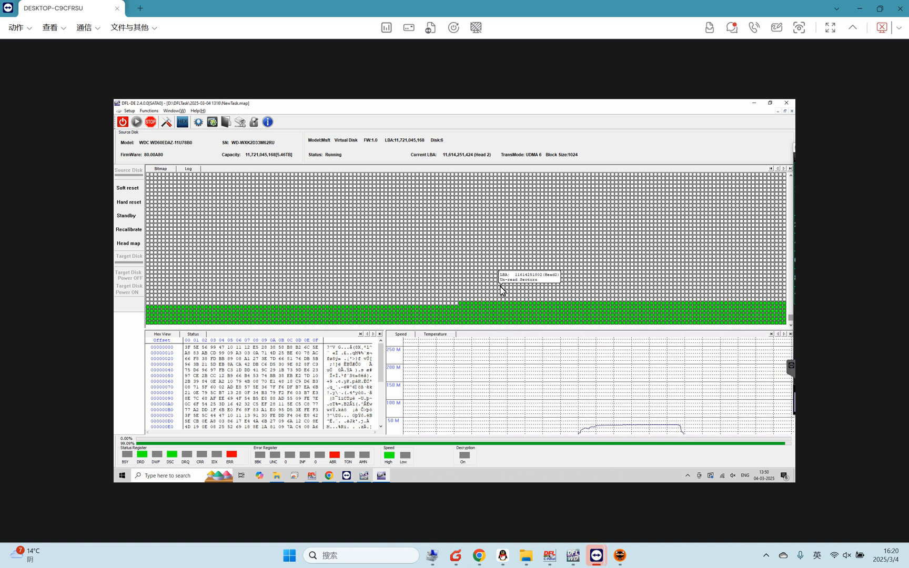
pyautogui.click(127, 245)
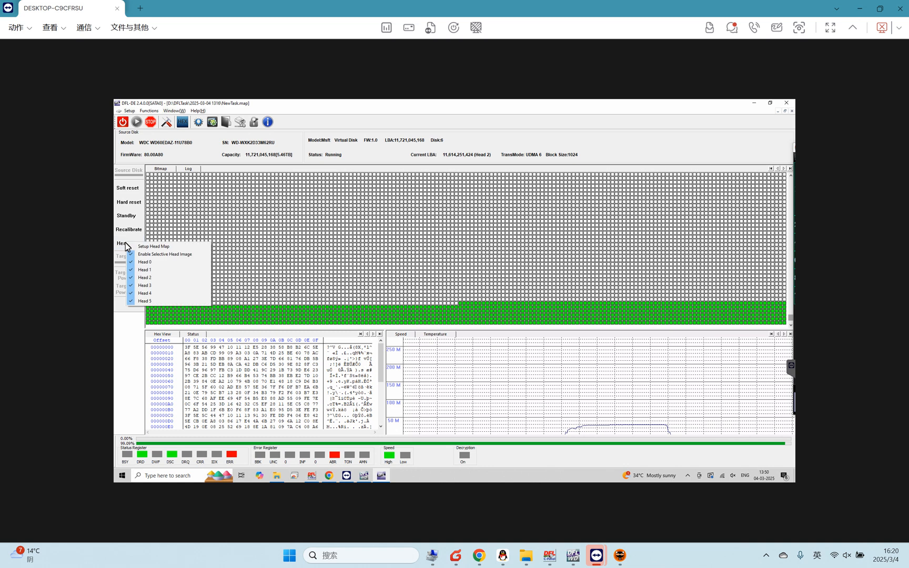
pyautogui.click(149, 279)
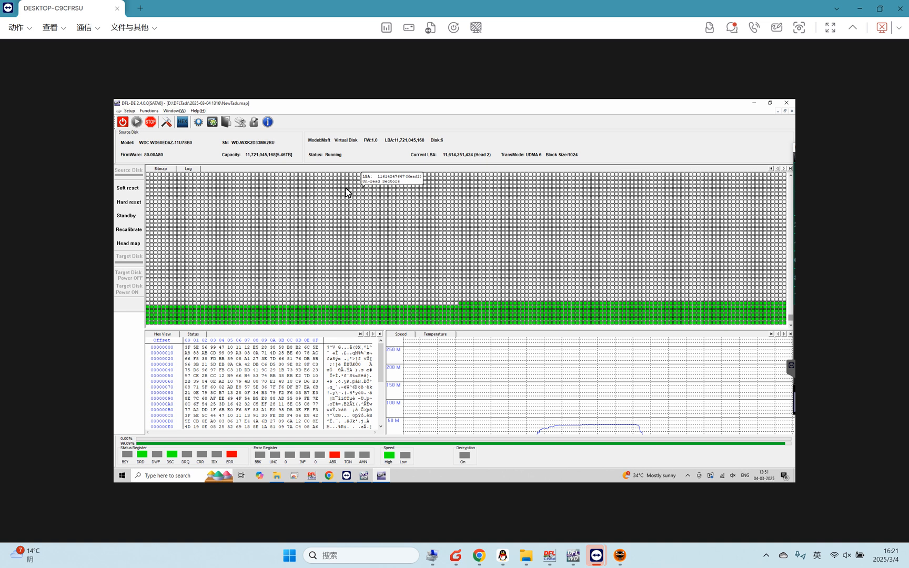
pyautogui.click(129, 203)
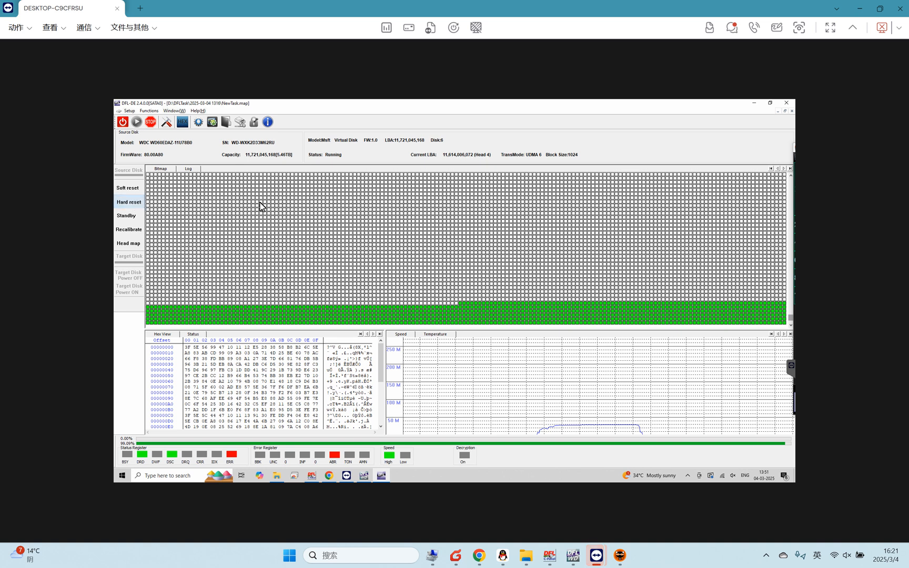